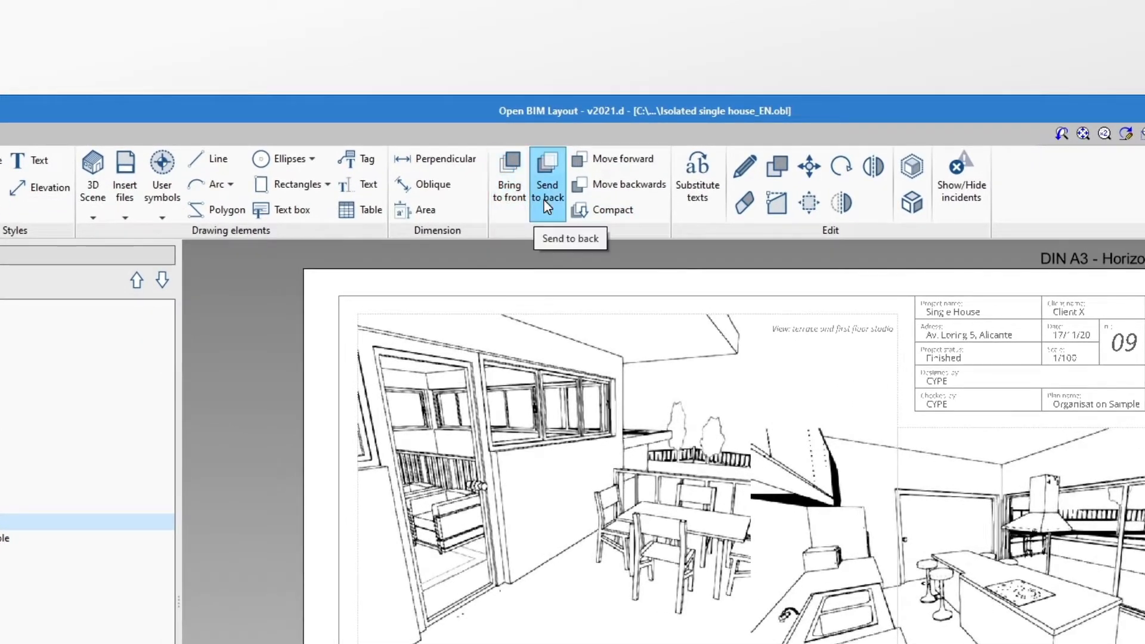
Bring the coloured living room view to the front of the sheet and send it to the back again
click(521, 210)
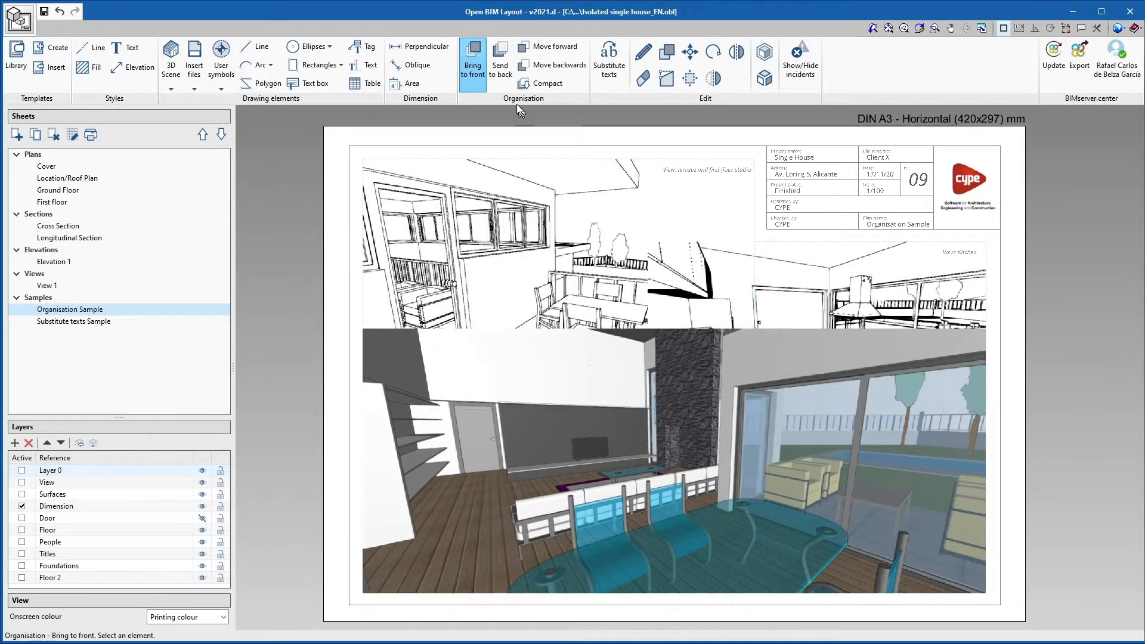
click(500, 80)
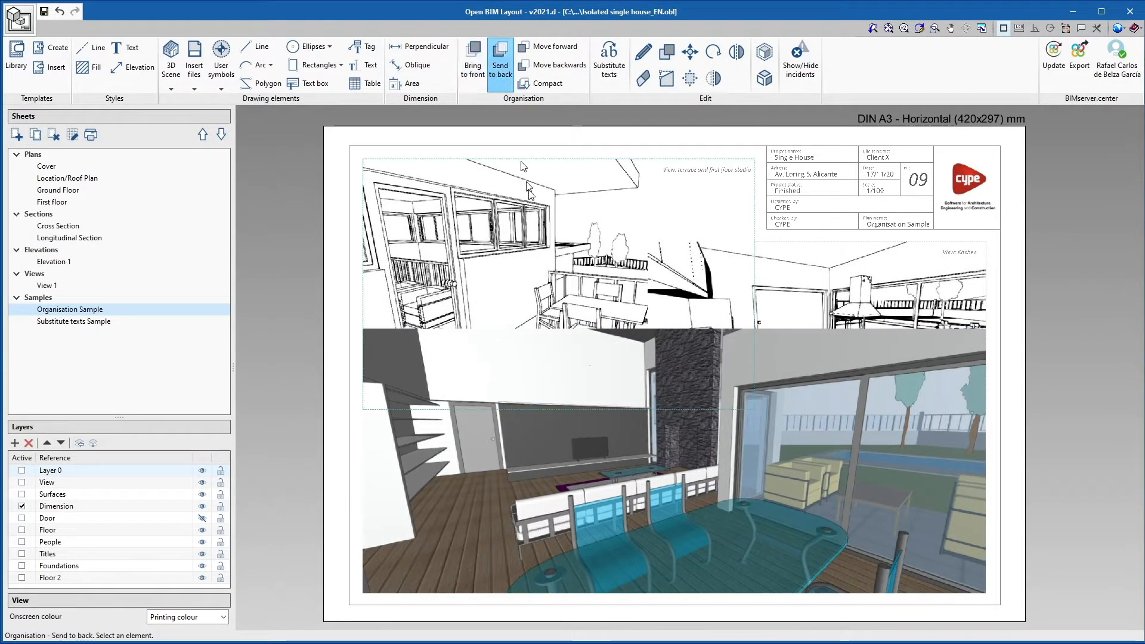
click(591, 451)
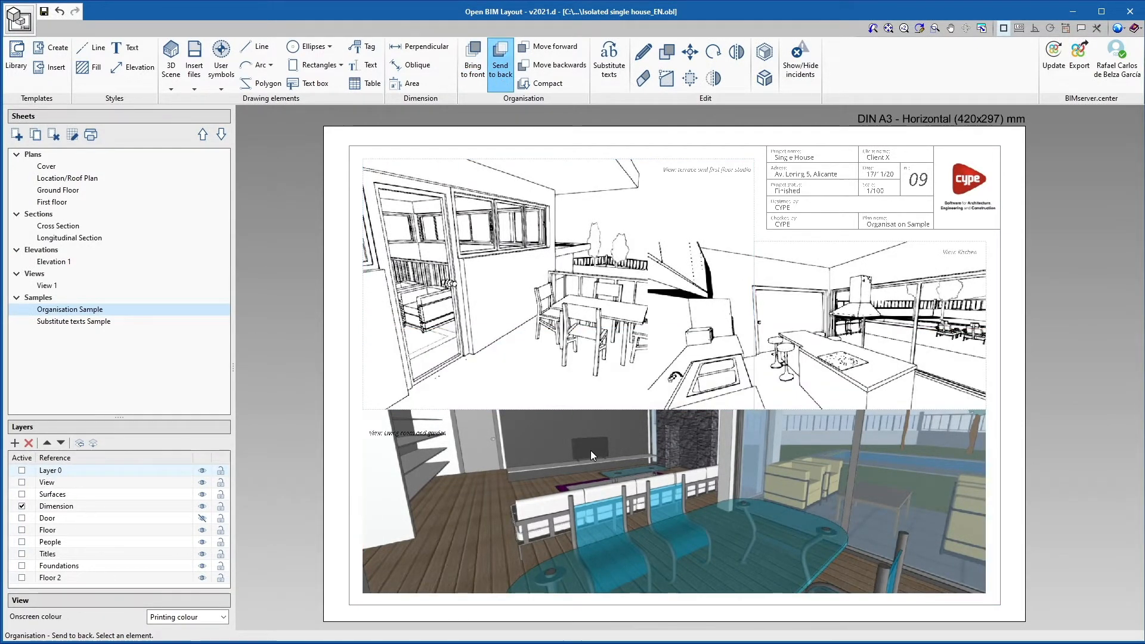
key(Escape)
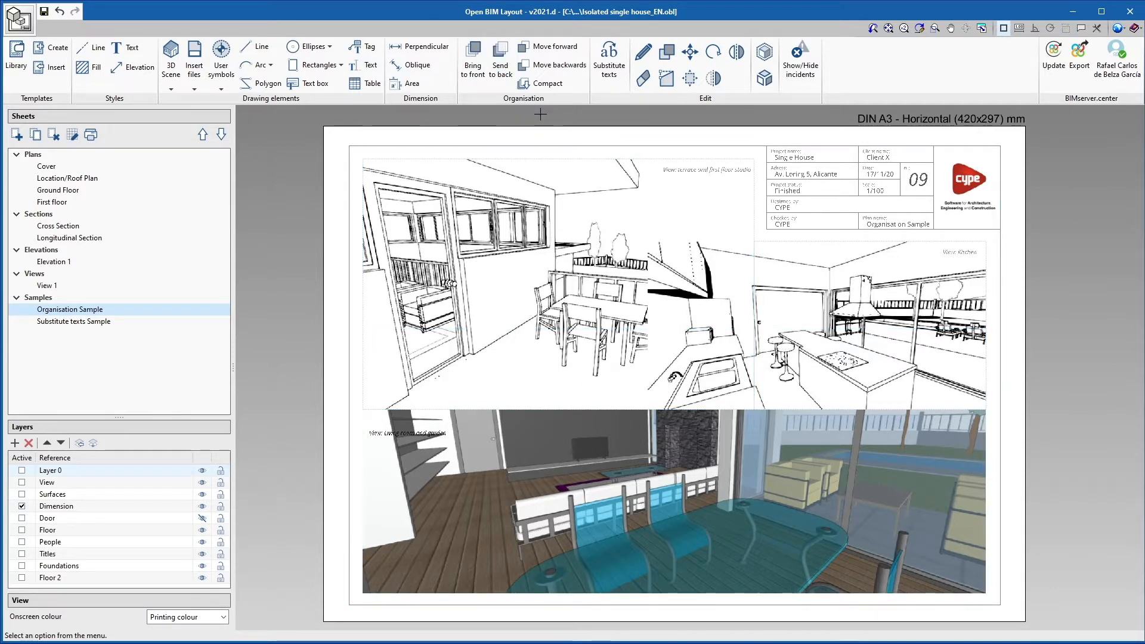
Move the coloured living room view forward so it overlaps the terrace view but stays behind the kitchen view
click(570, 48)
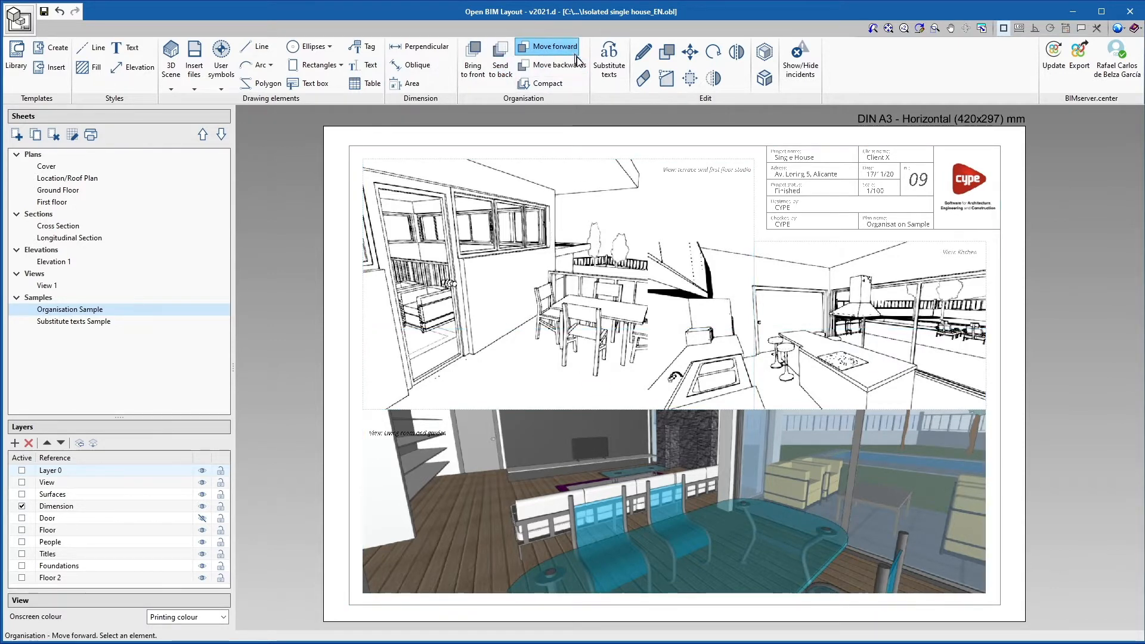
click(664, 496)
click(779, 301)
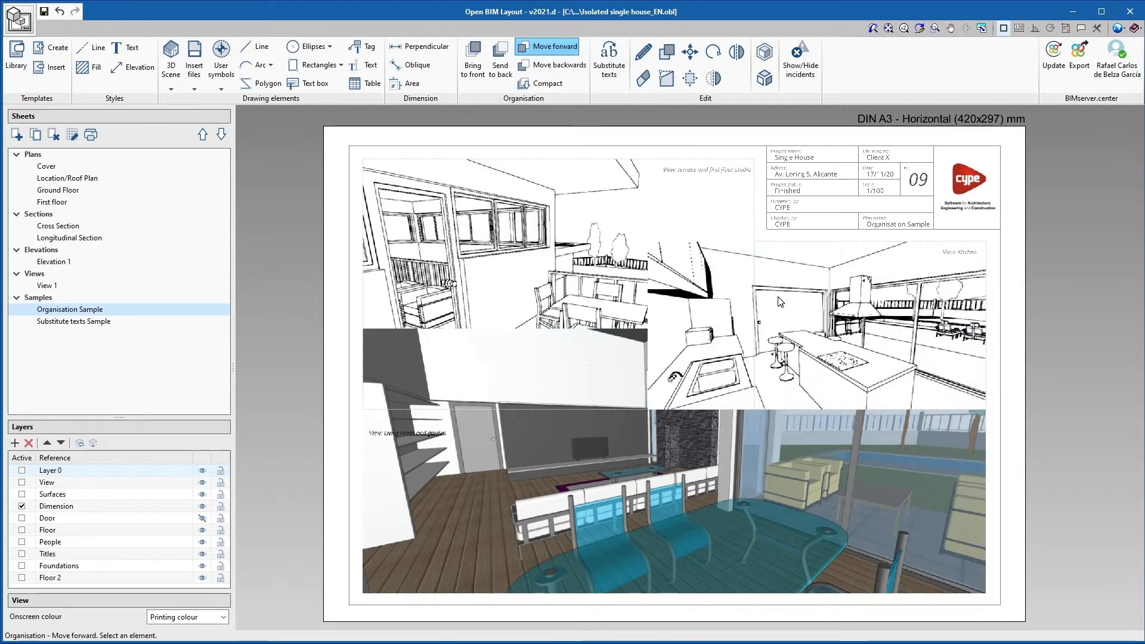
key(Escape)
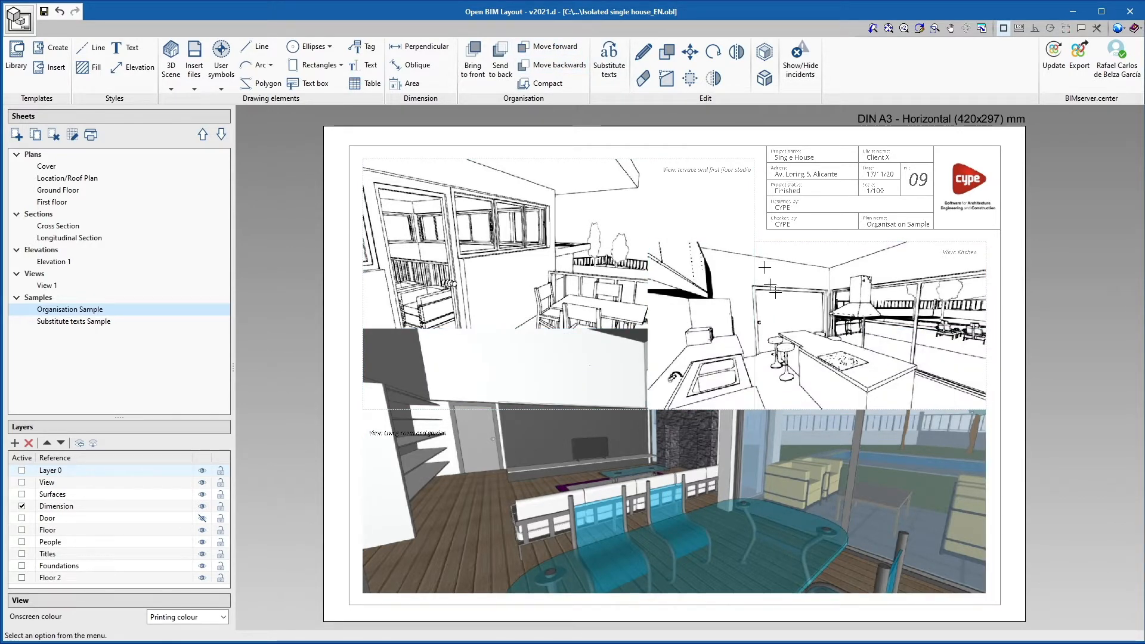
Move the kitchen view backwards, and move the coloured living room view backwards behind both line-drawn views
click(553, 65)
click(771, 272)
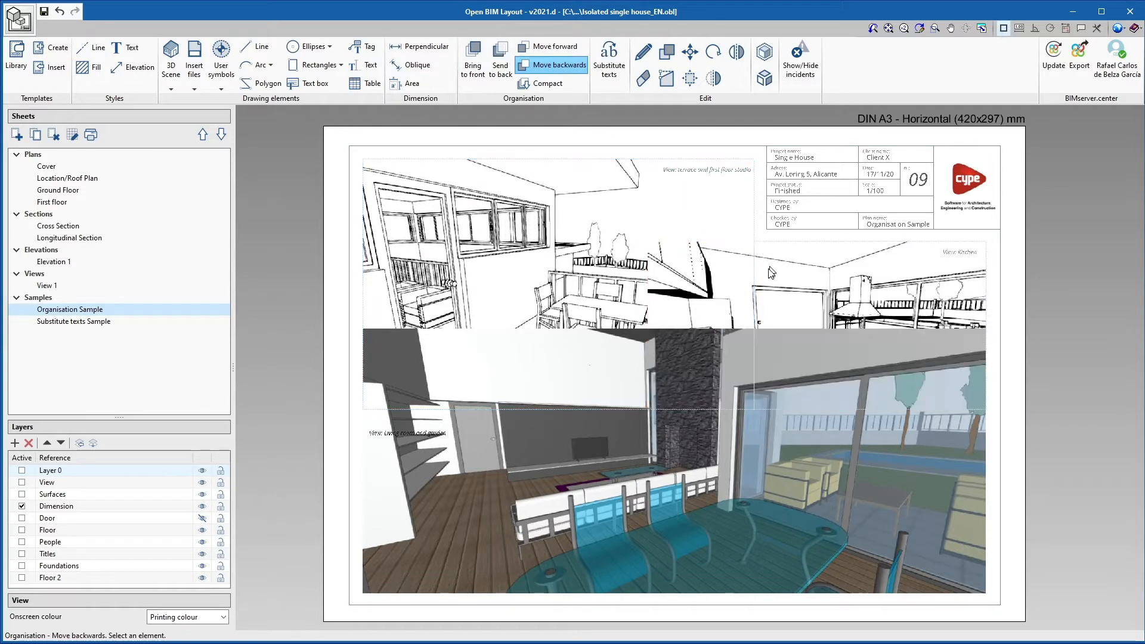
click(717, 464)
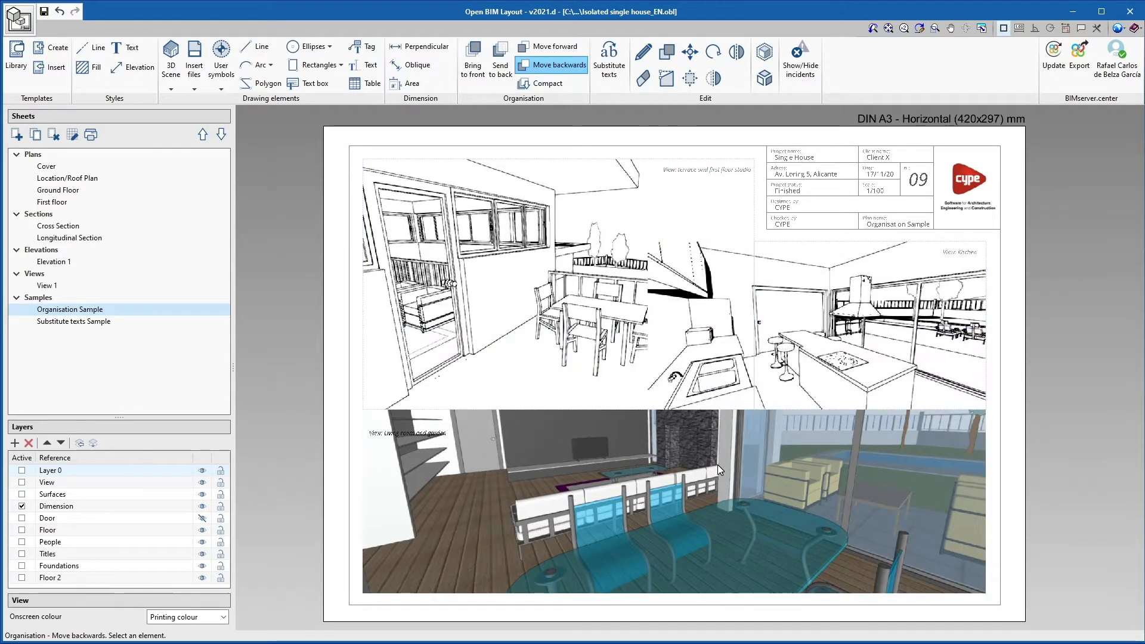
key(Escape)
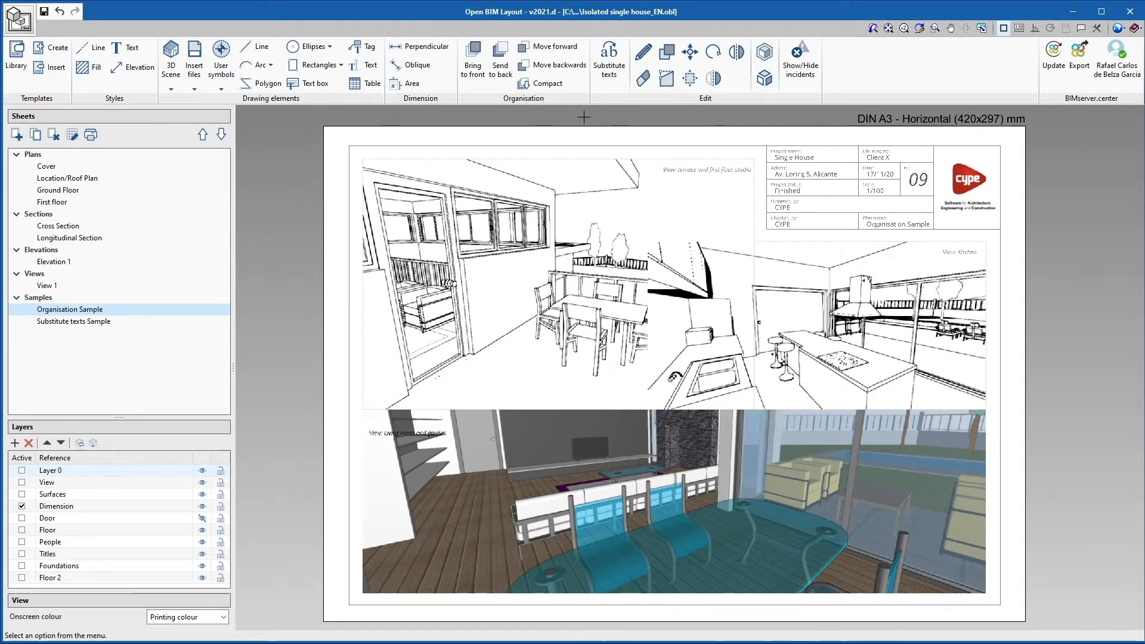
Open the Substitute texts Sample sheet and review its predefined and user-defined substitution variables
key(Down)
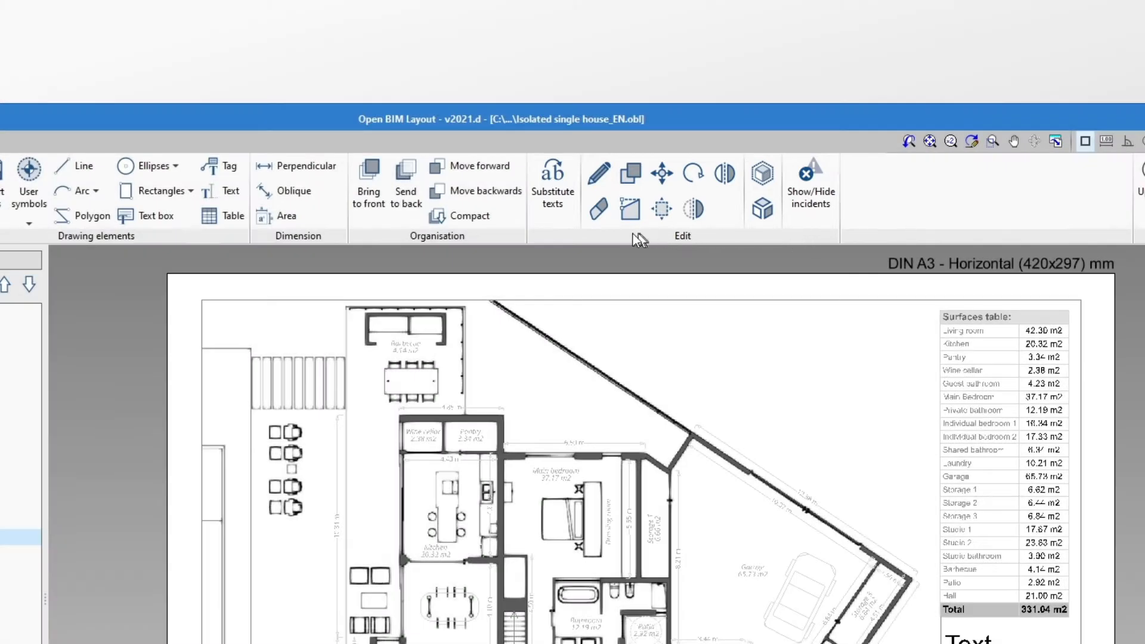
click(549, 224)
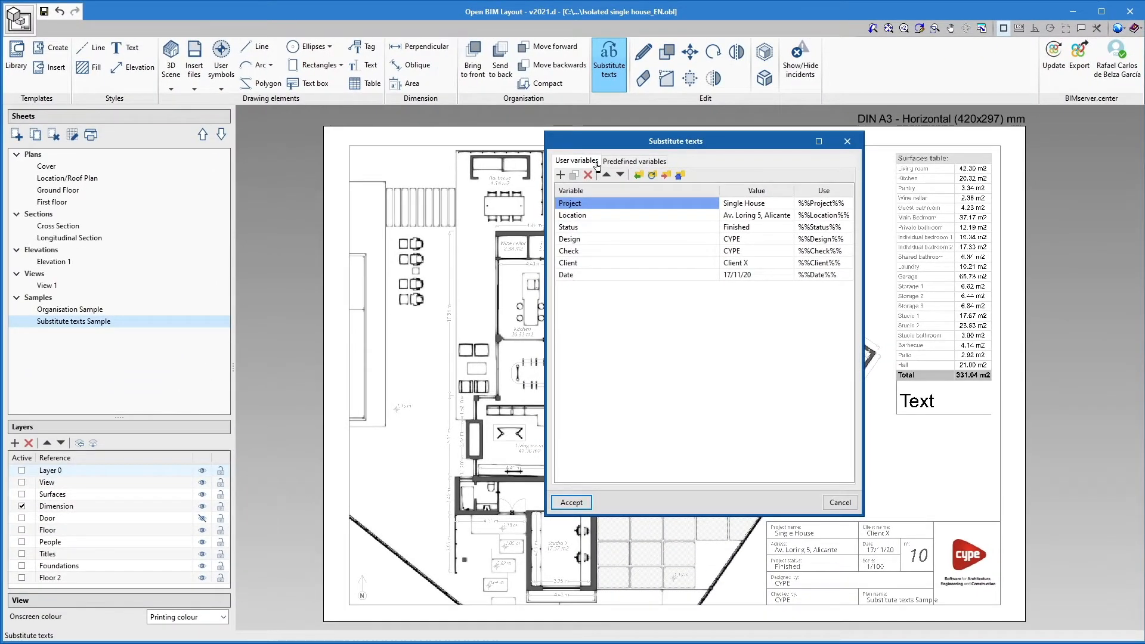
click(660, 162)
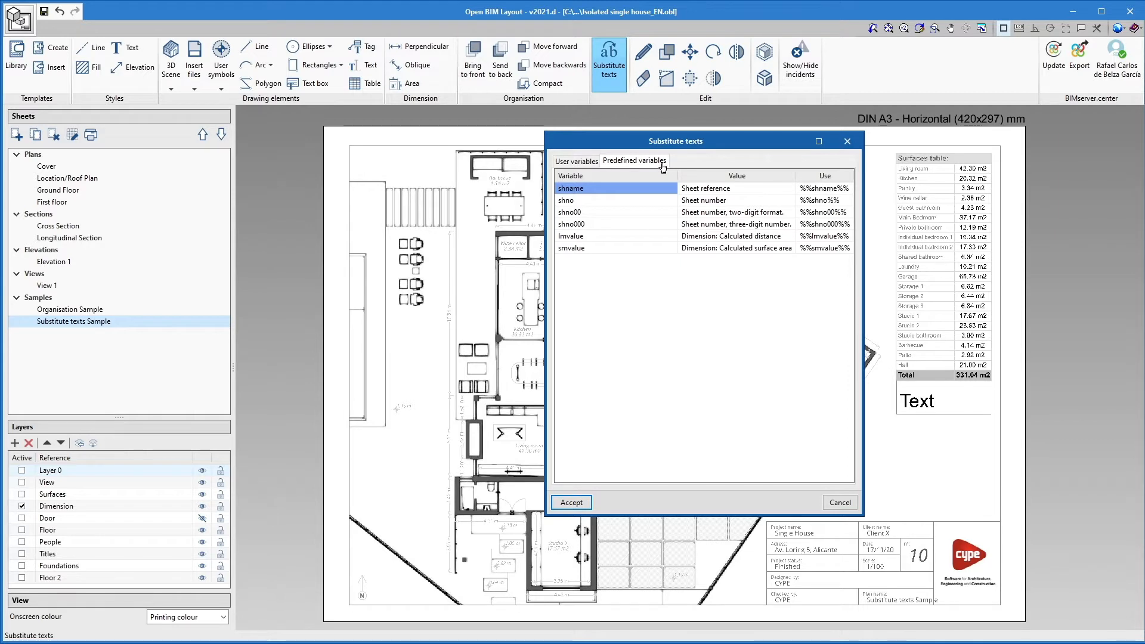
click(590, 164)
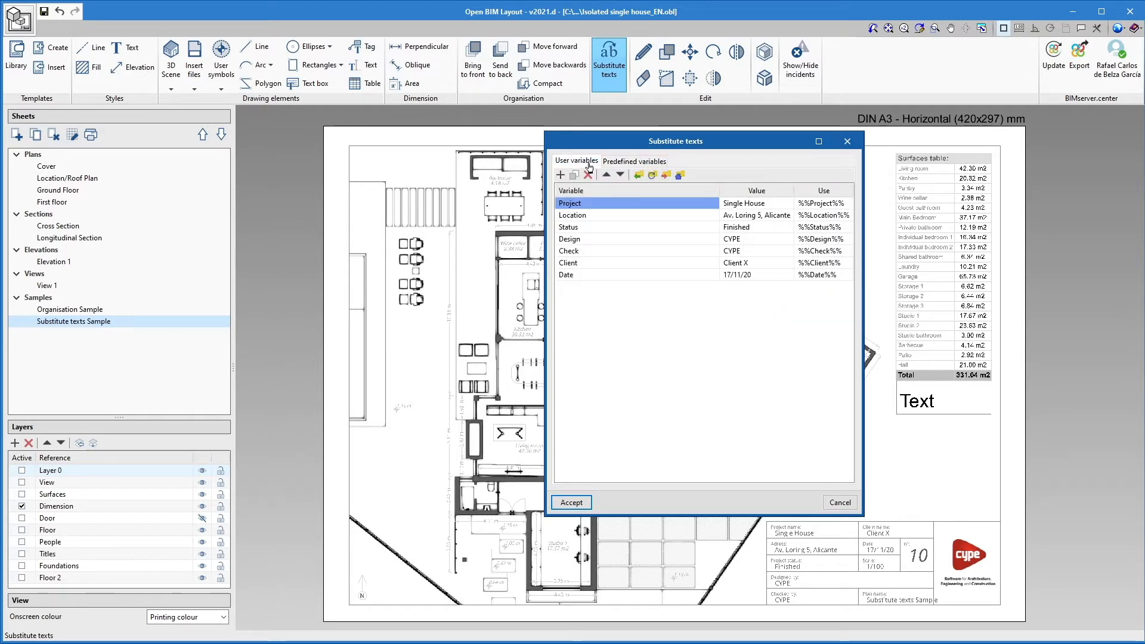
Add a new user variable for text substitution and name it Variable_1
click(560, 176)
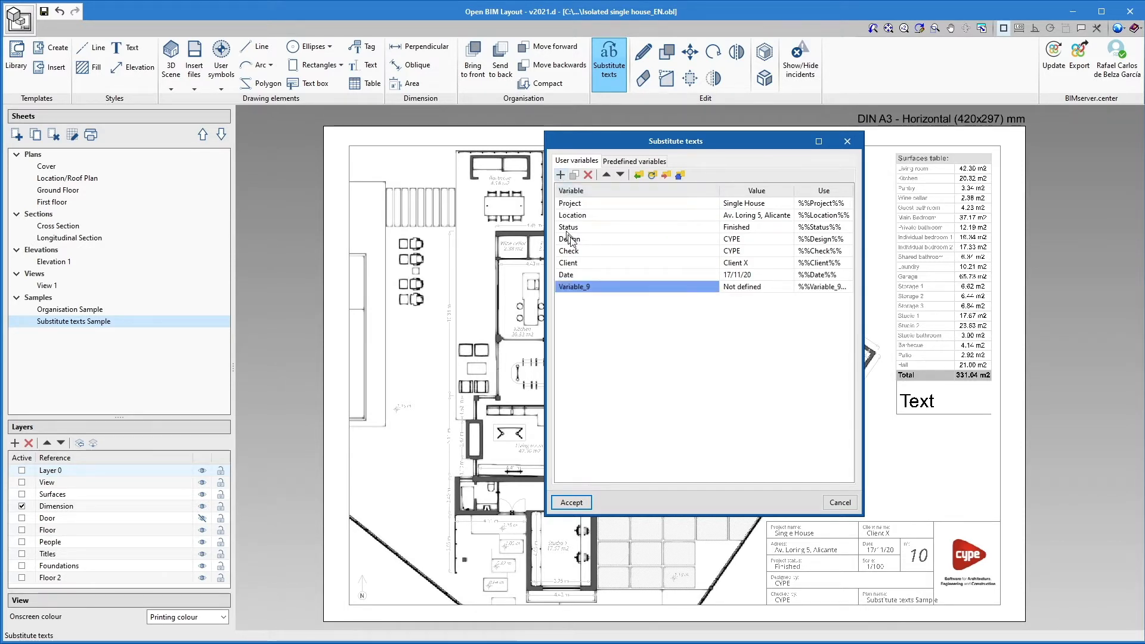
click(596, 288)
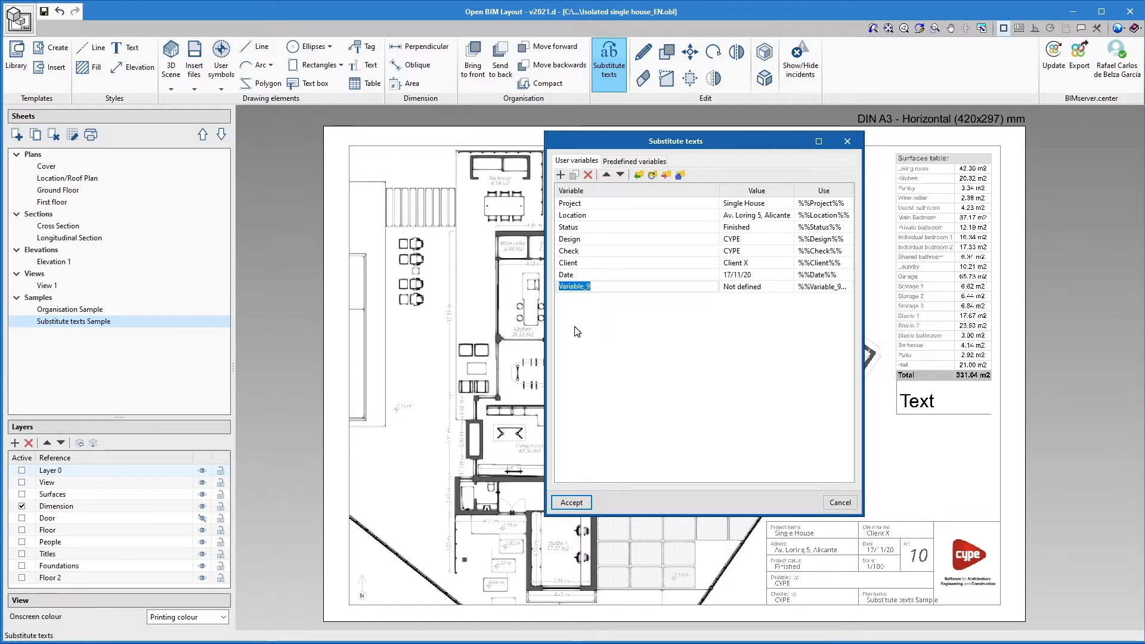
text(Vari)
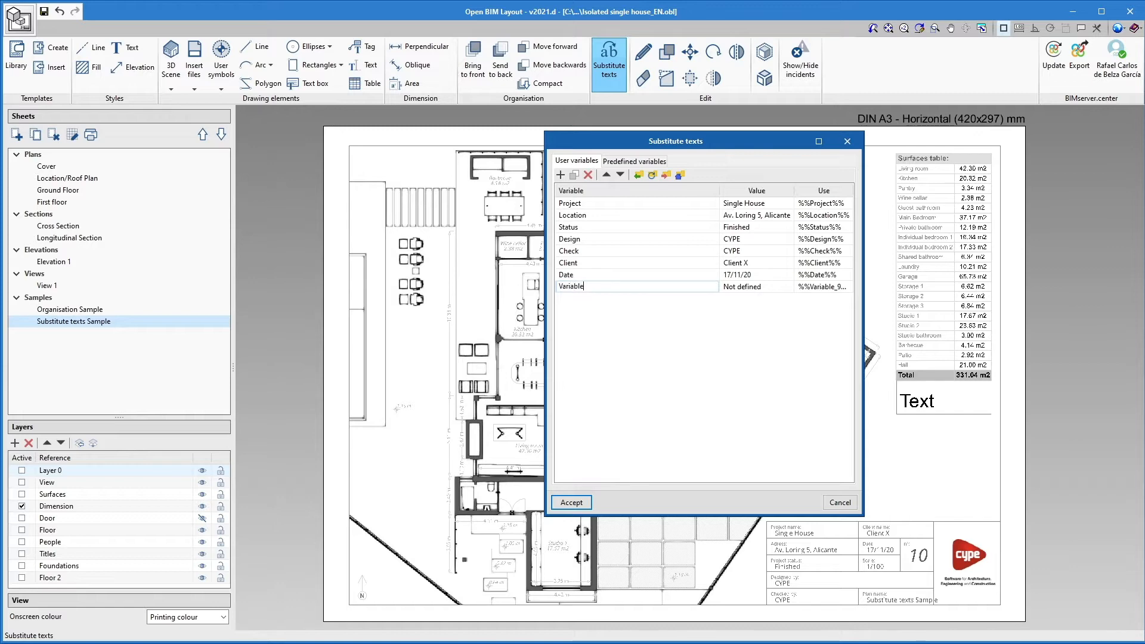
key(Return)
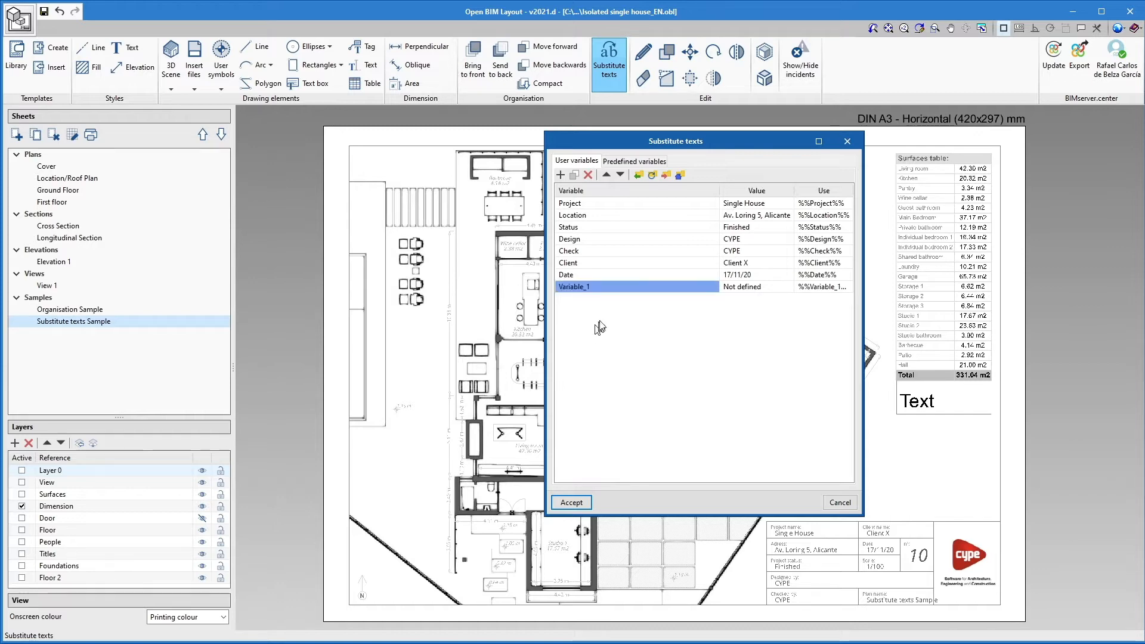
Widen the Use column, copy the %%Variable_1%% usage code and accept the substitution variables
drag(720, 191, 670, 191)
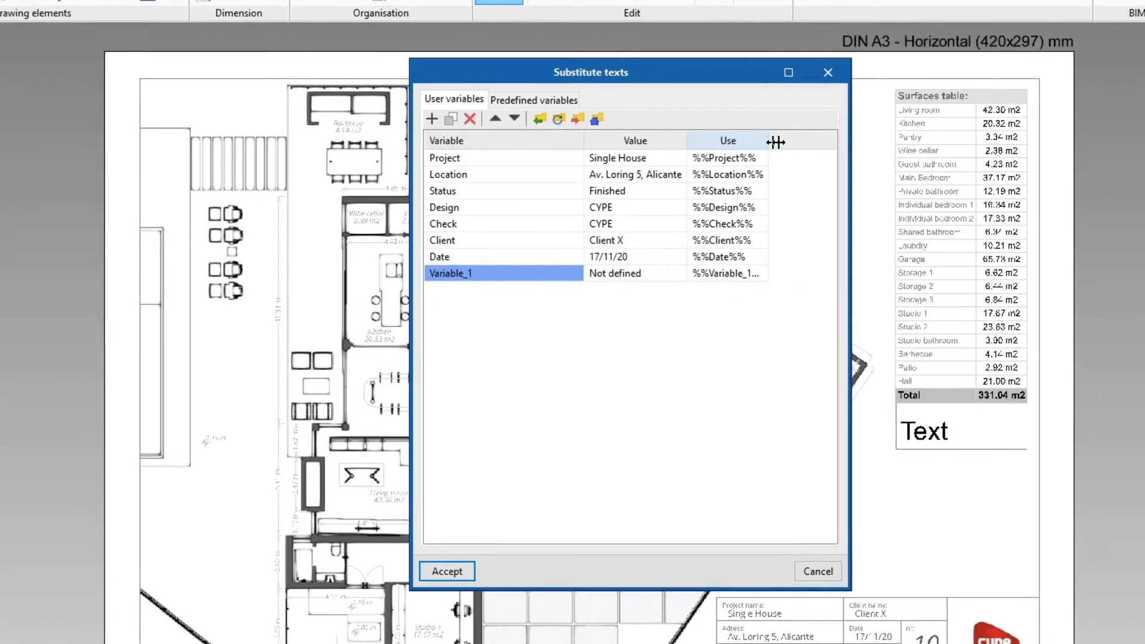
drag(776, 142, 819, 142)
click(781, 274)
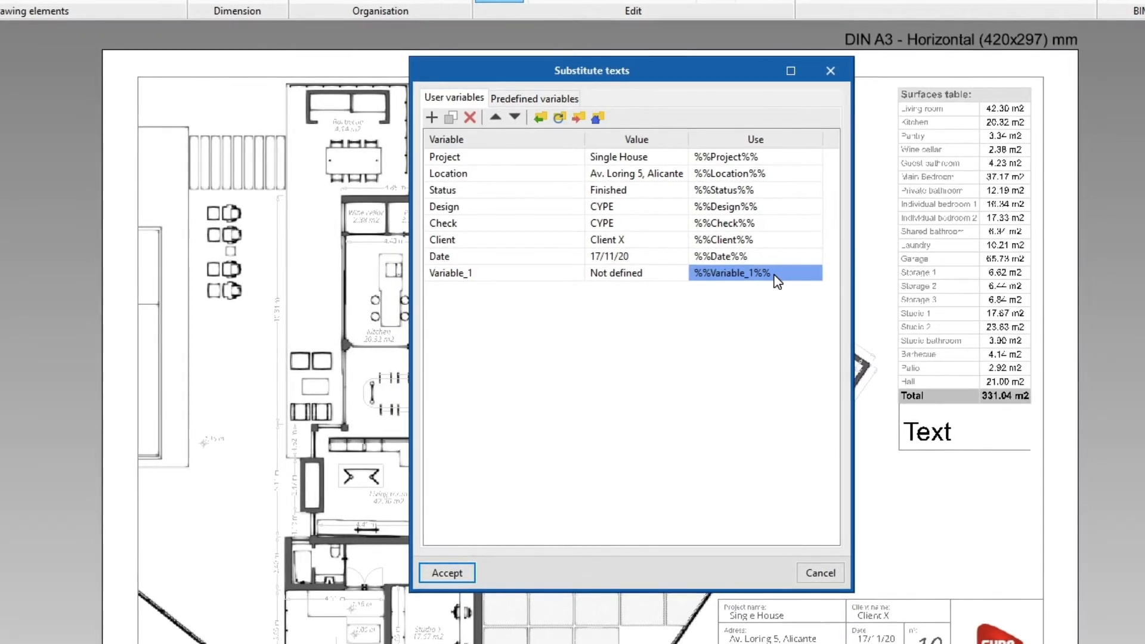
right_click(777, 279)
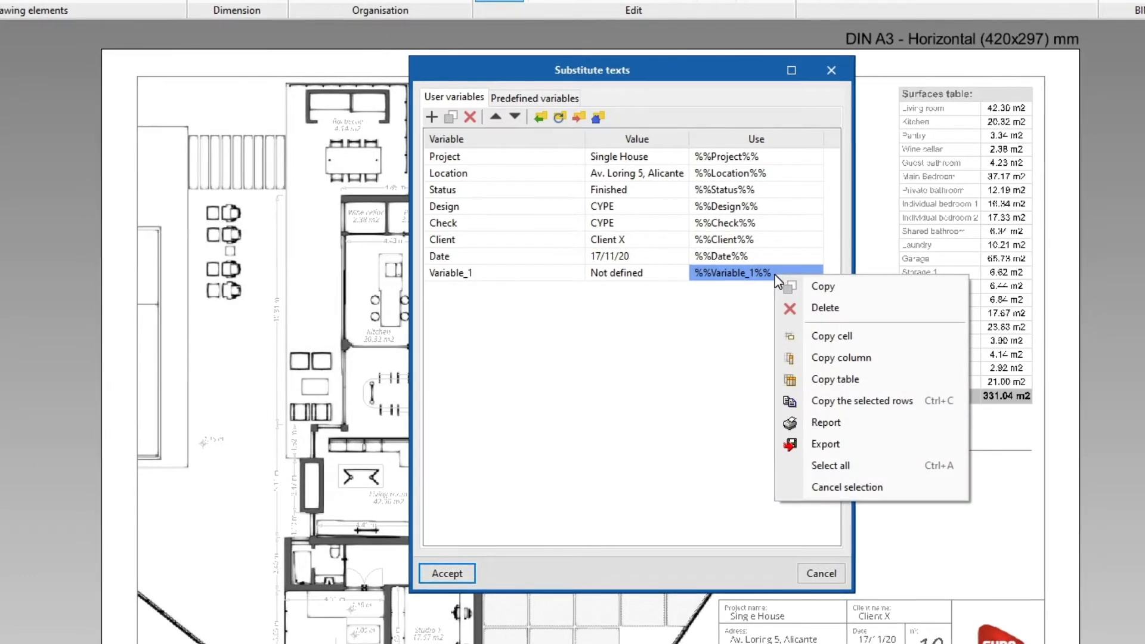
click(882, 332)
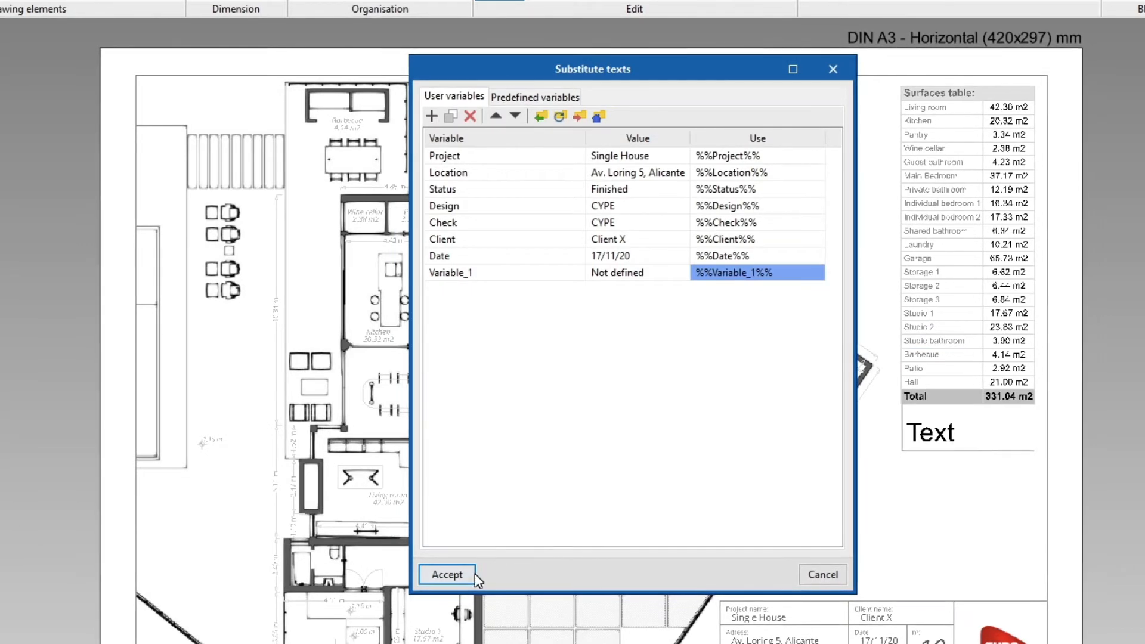
click(472, 575)
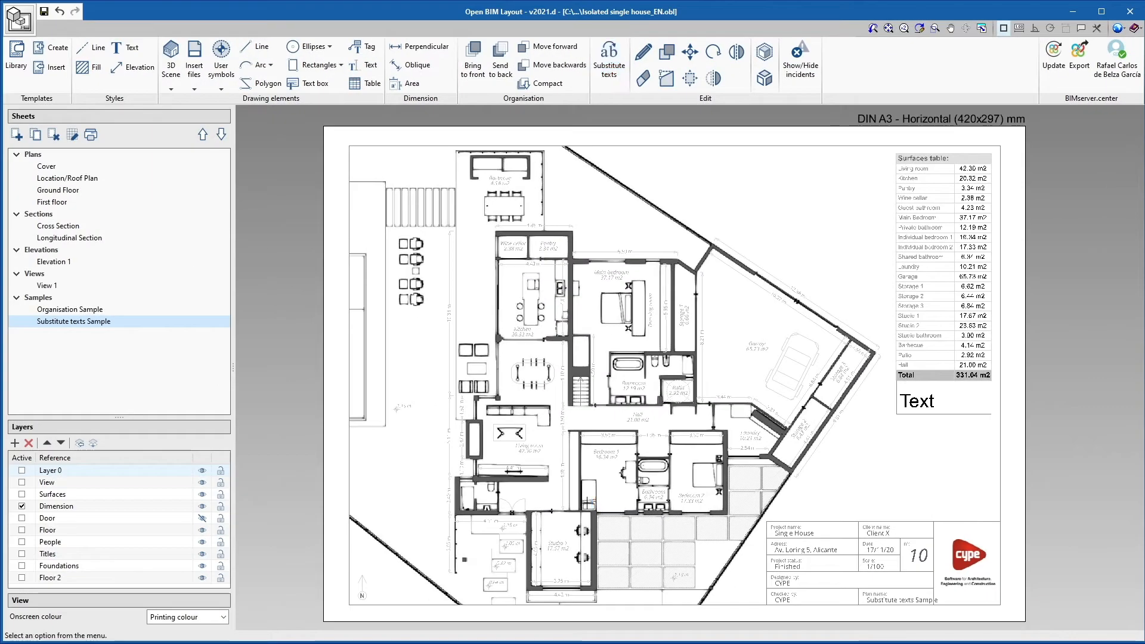
Edit the large text below the surfaces table, replacing its content with %%Variable_1%%
click(643, 52)
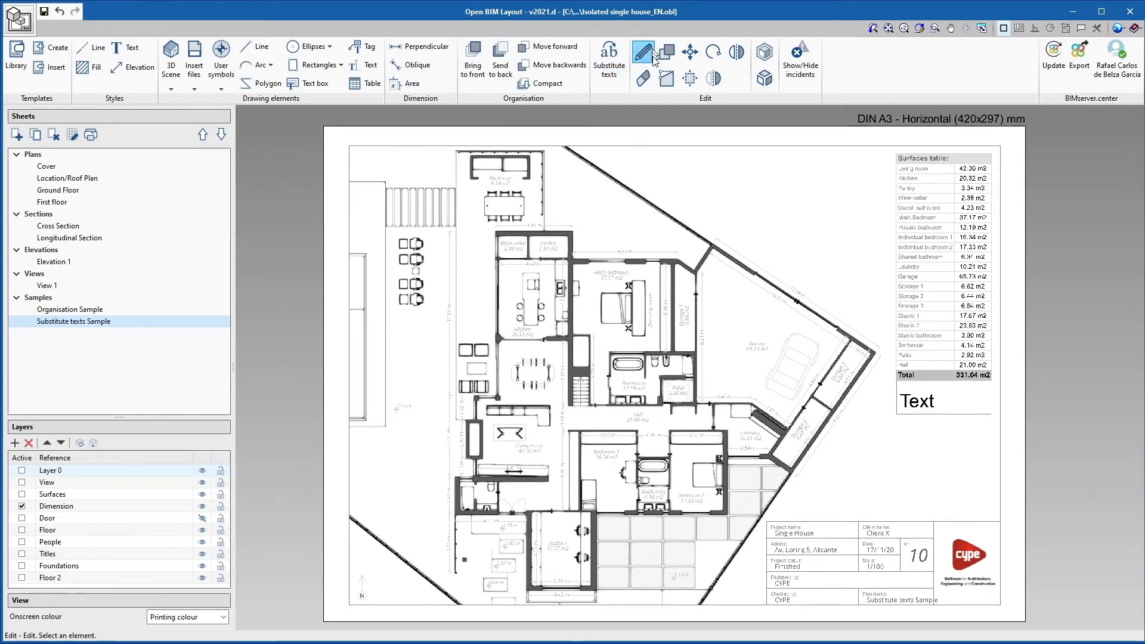
click(919, 400)
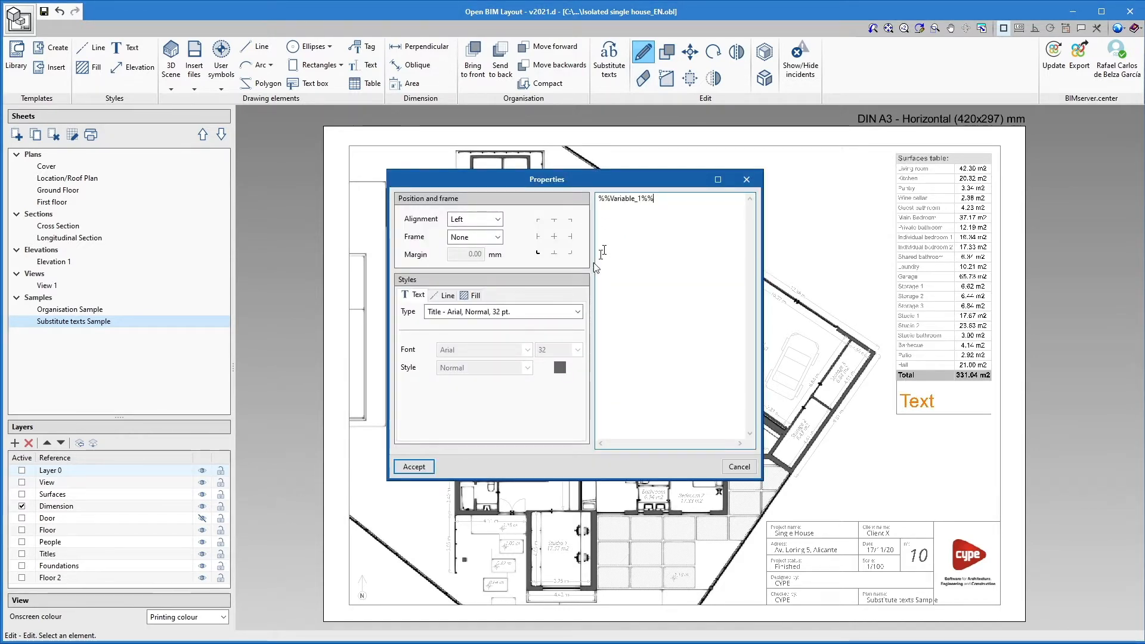
click(414, 466)
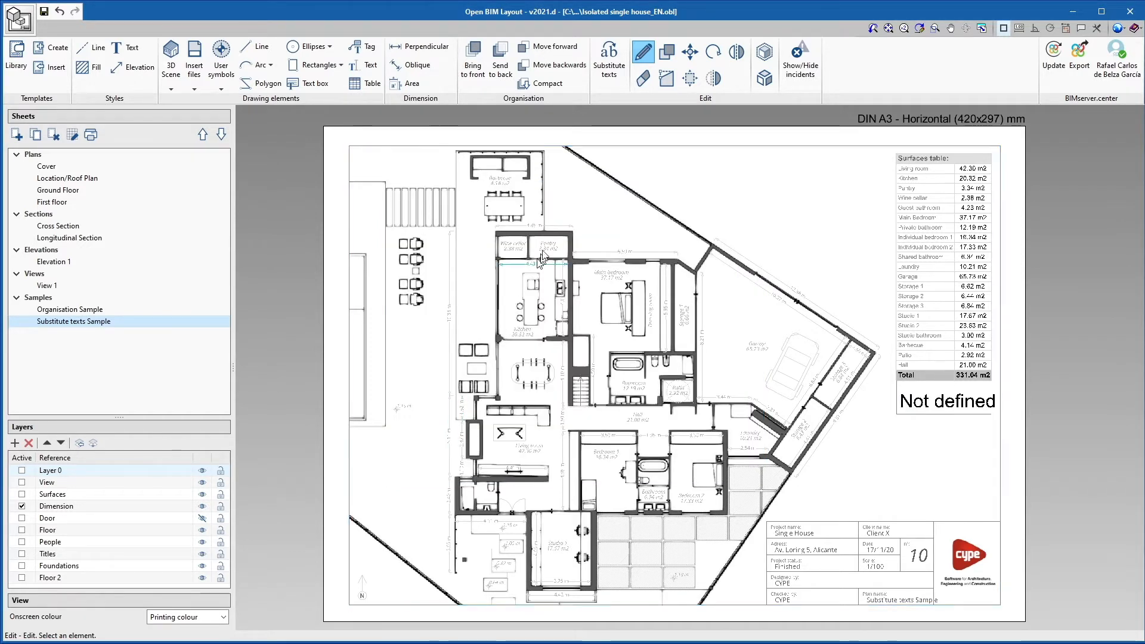
Set the value of the user variable Variable_1 to Value1 and accept the substitution variables
click(619, 88)
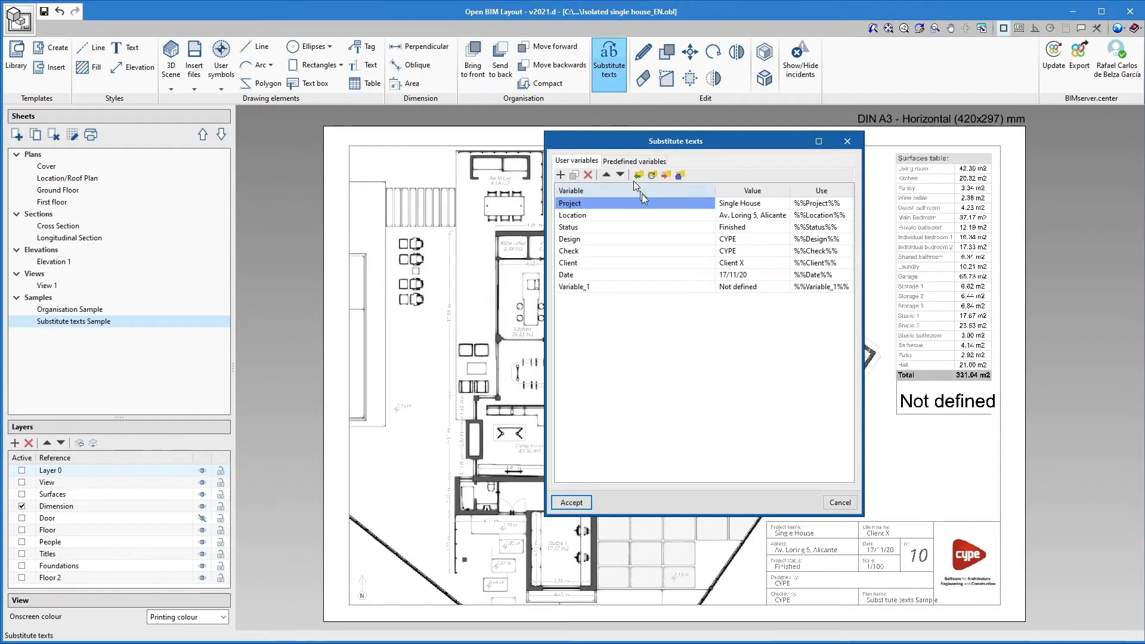
click(754, 288)
click(766, 289)
key(ctrl+a)
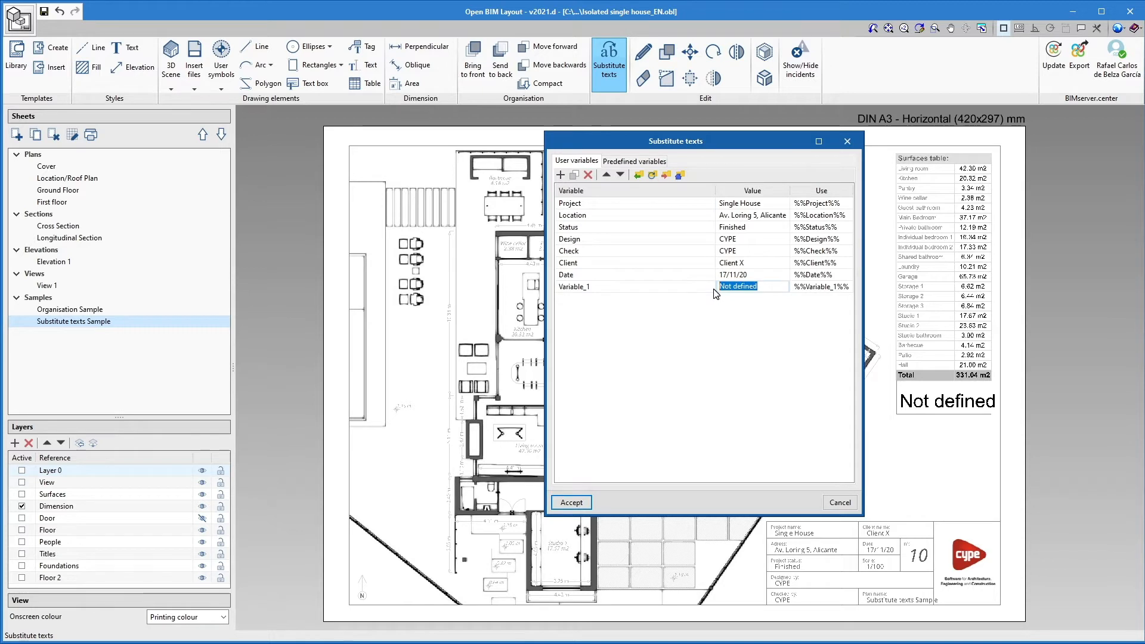
text(Value1)
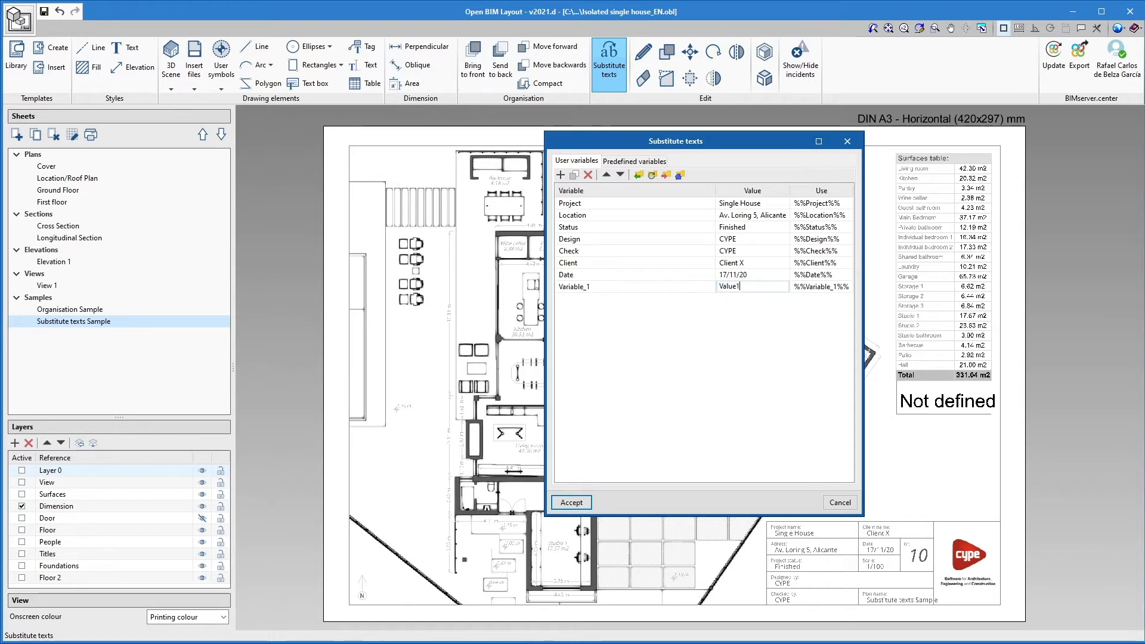
key(Return)
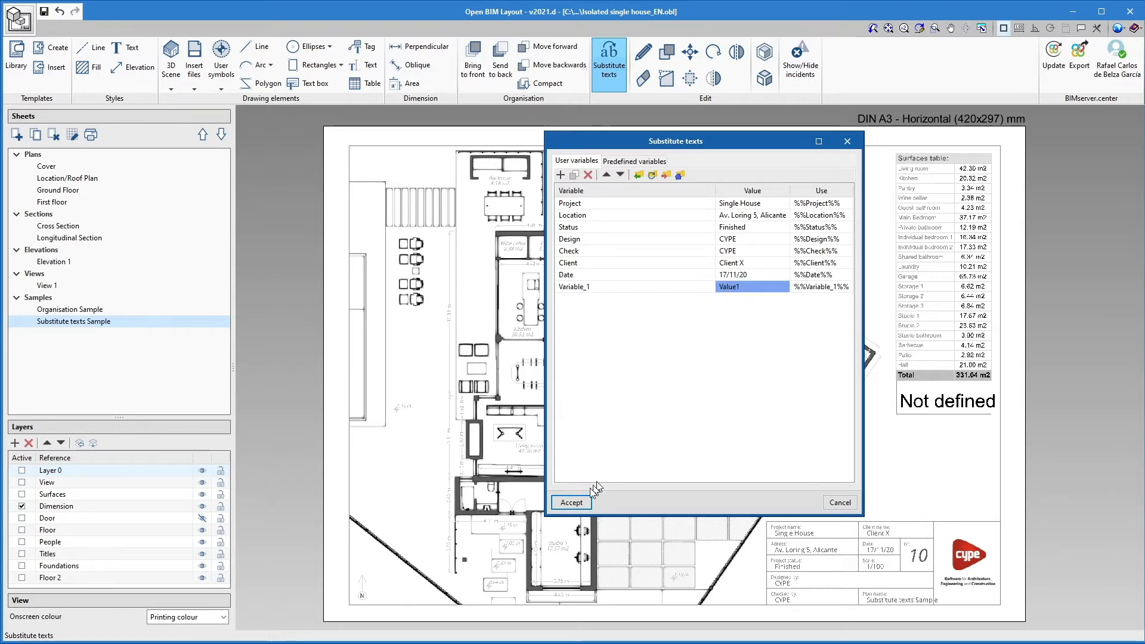
click(571, 503)
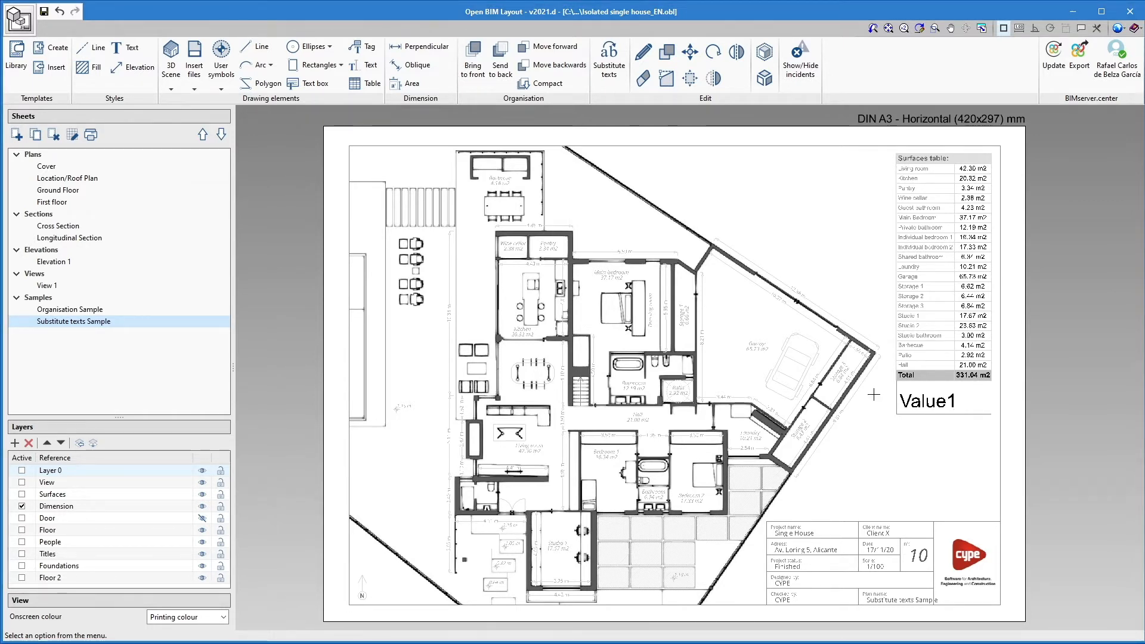
Export only the user variable Variable_1 to the drive under the file name Variable_1
click(607, 88)
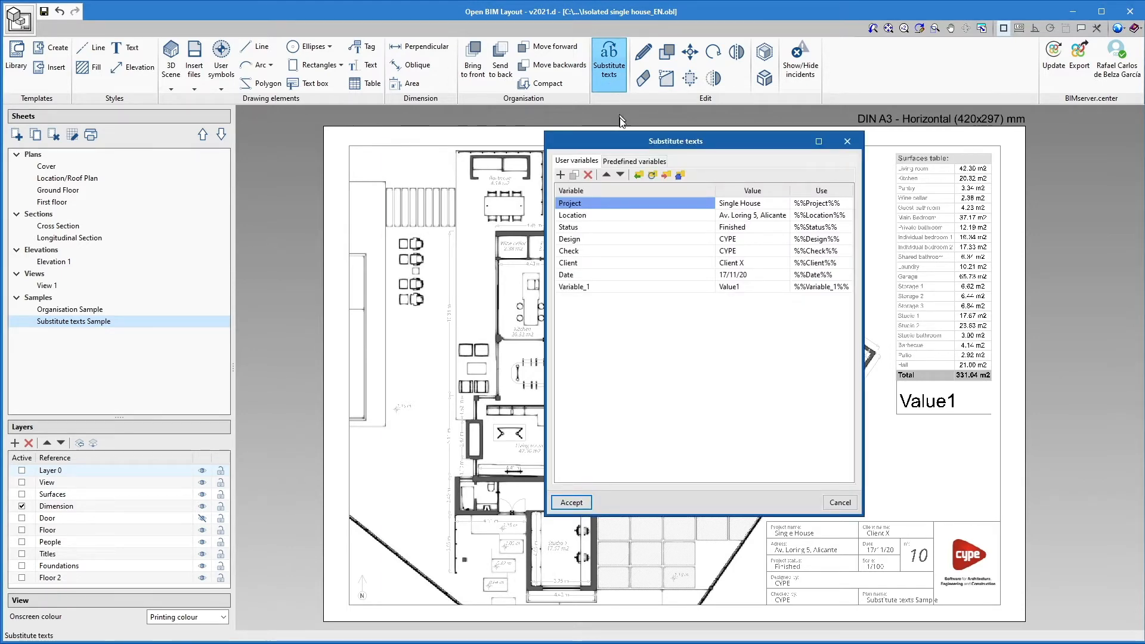
click(737, 288)
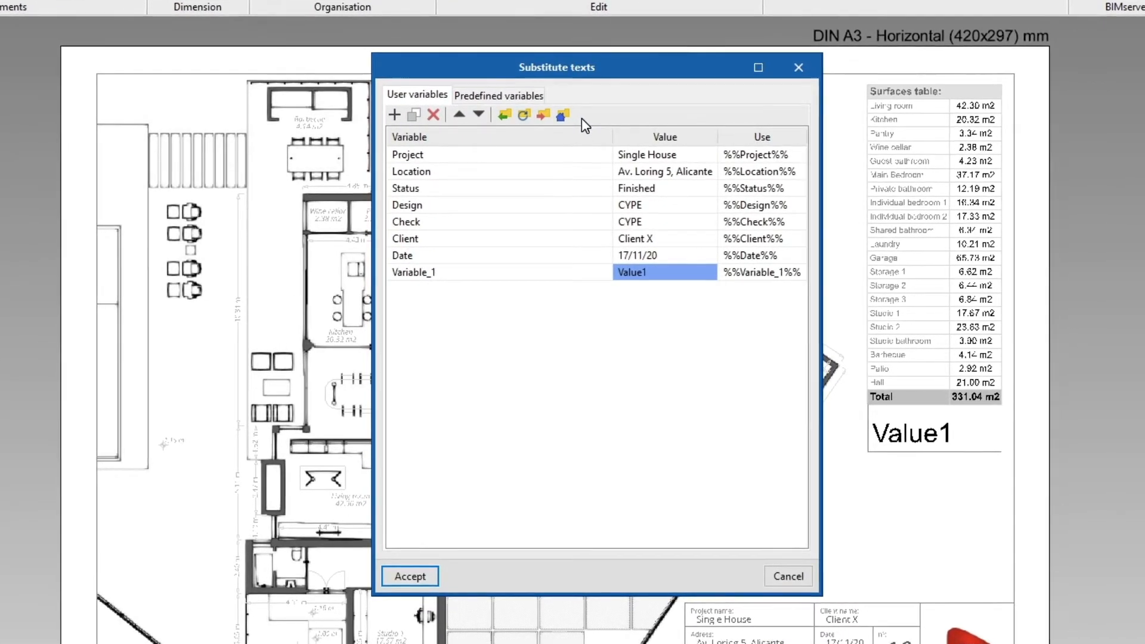
click(543, 115)
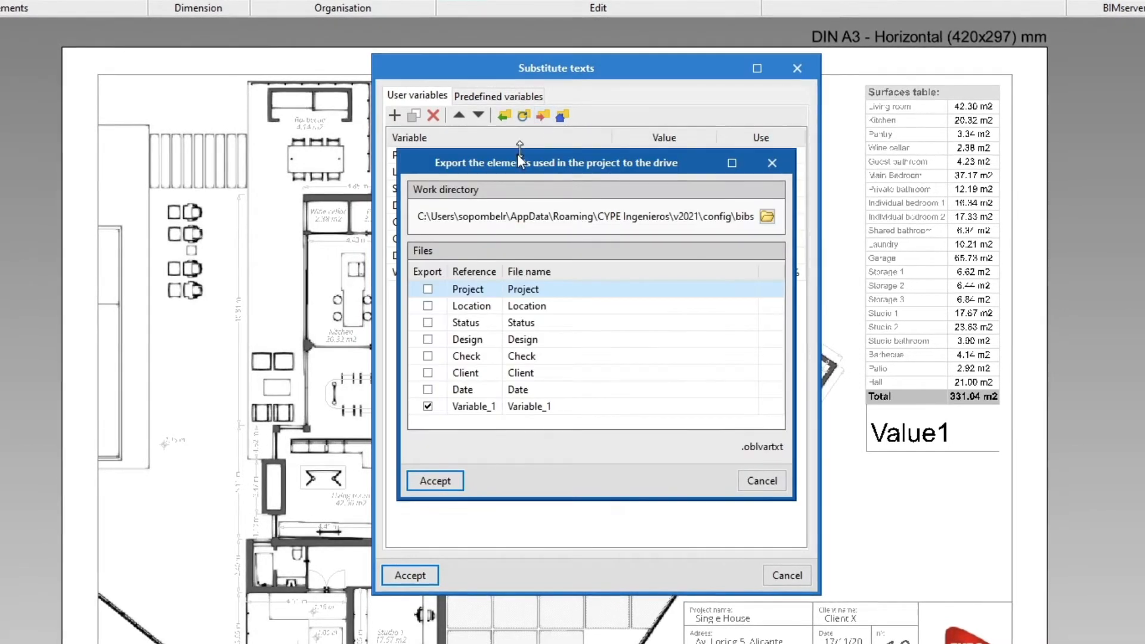
click(504, 407)
click(450, 475)
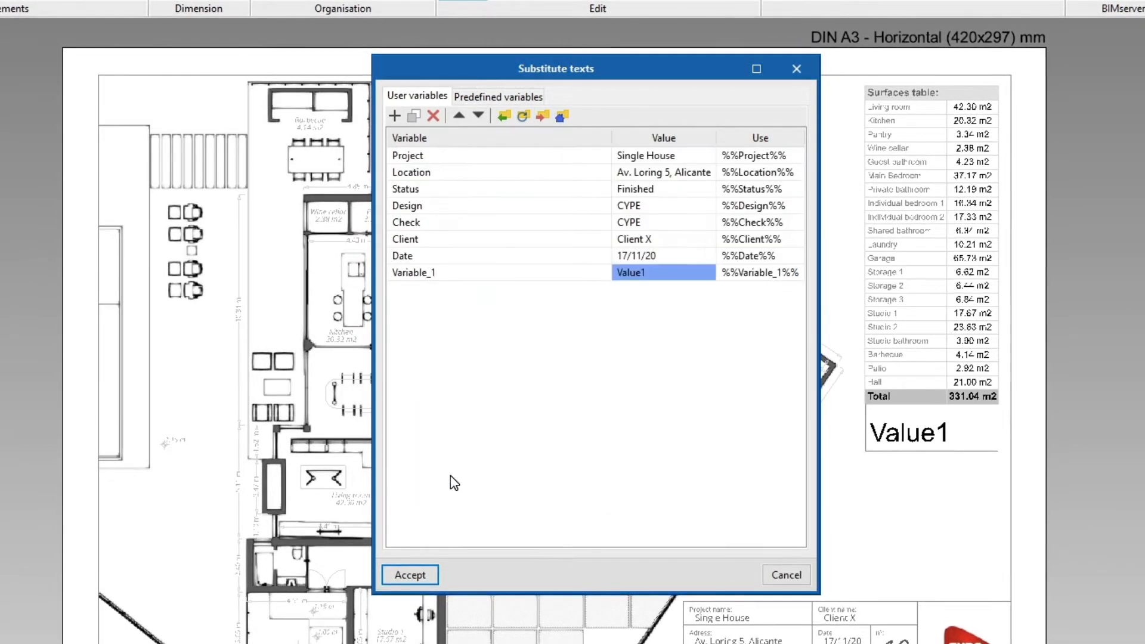
Import the saved Variable_1 file from the drive into the project's user variables, replacing the existing element
click(504, 115)
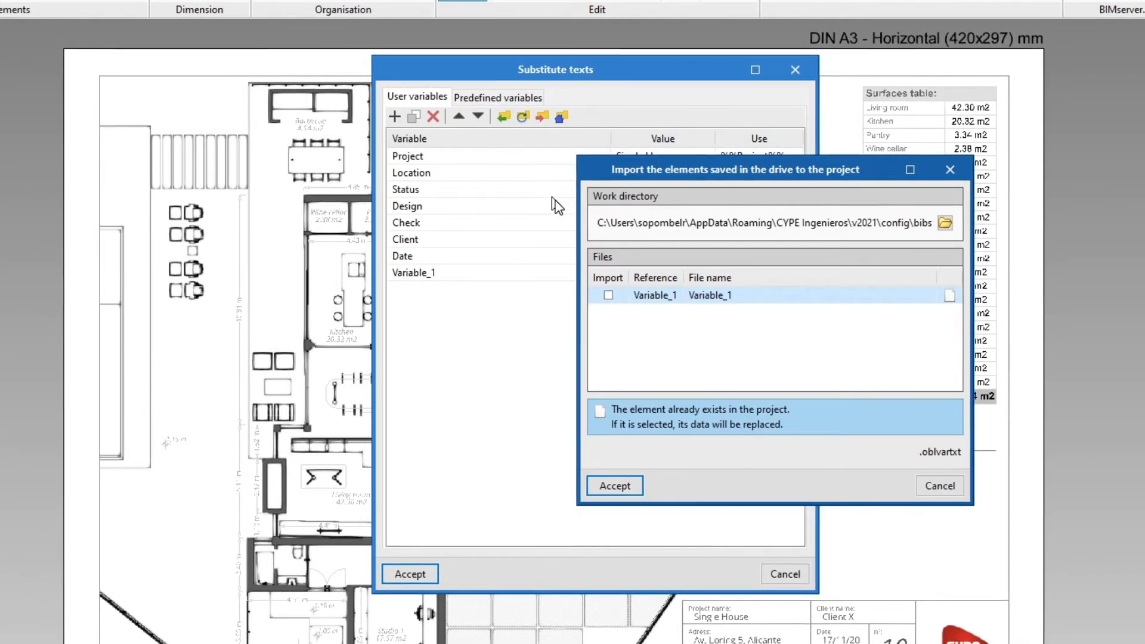
click(608, 295)
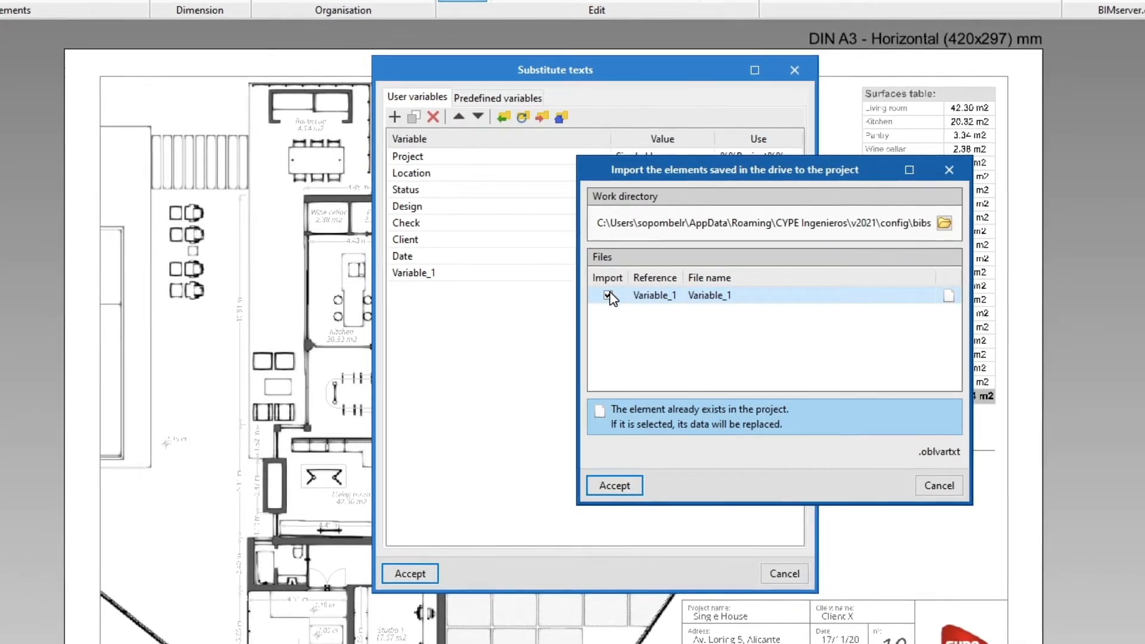
key(Return)
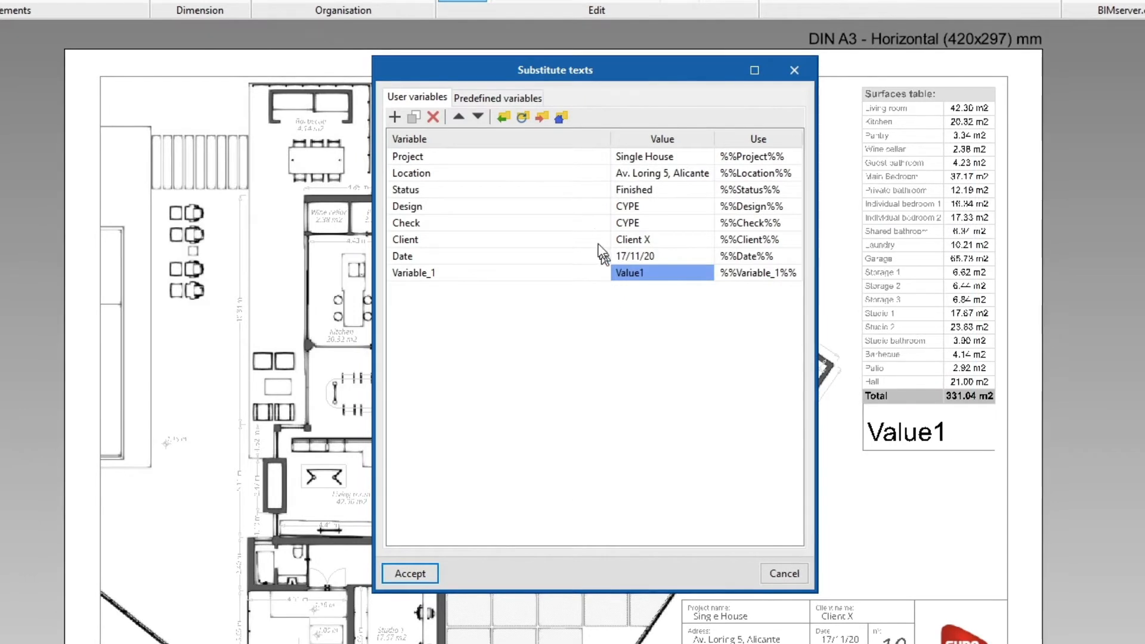
Select the Variable_1 file as initial values for the creation of new jobs and accept the substitution variables
click(561, 117)
click(434, 296)
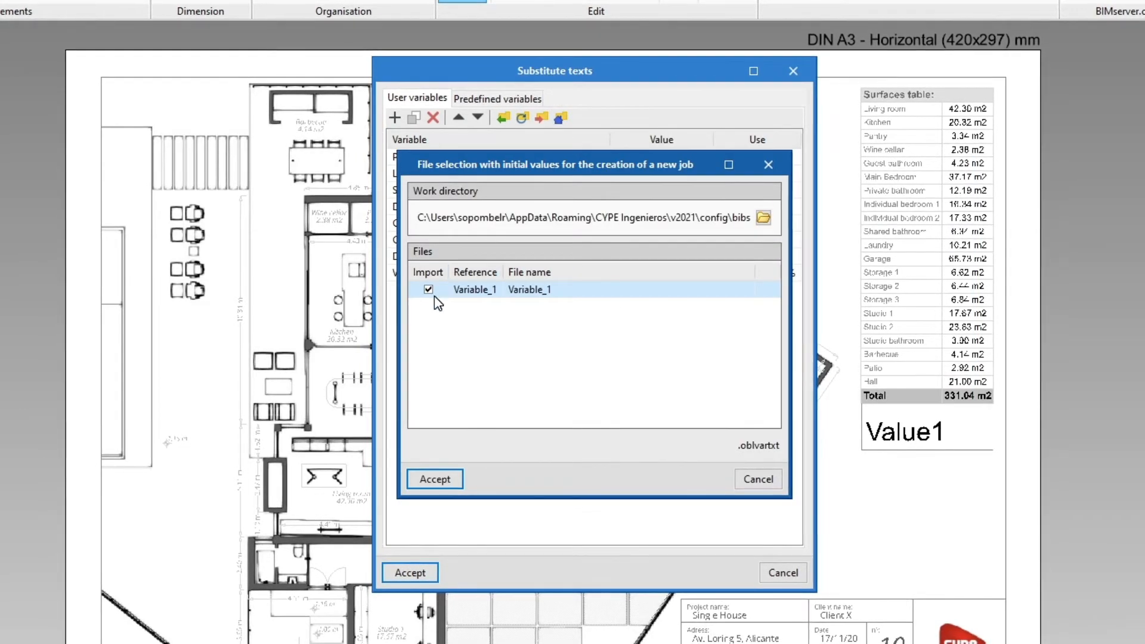
click(436, 478)
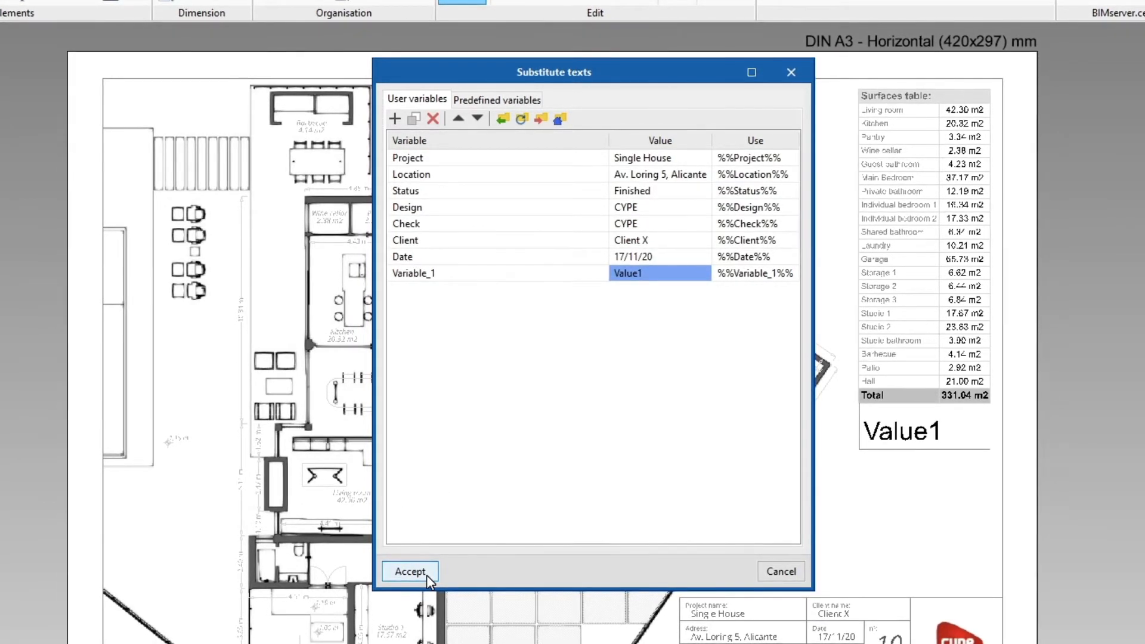
click(410, 571)
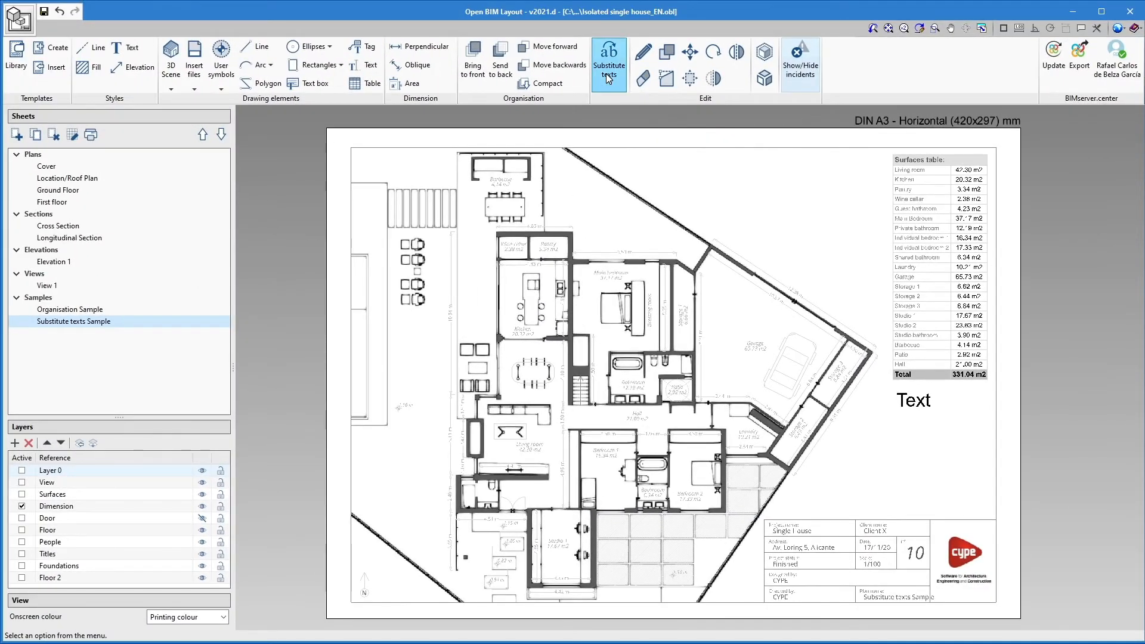
Copy the %%shno%% usage code of the predefined sheet number variable and accept the substitution variables
click(596, 88)
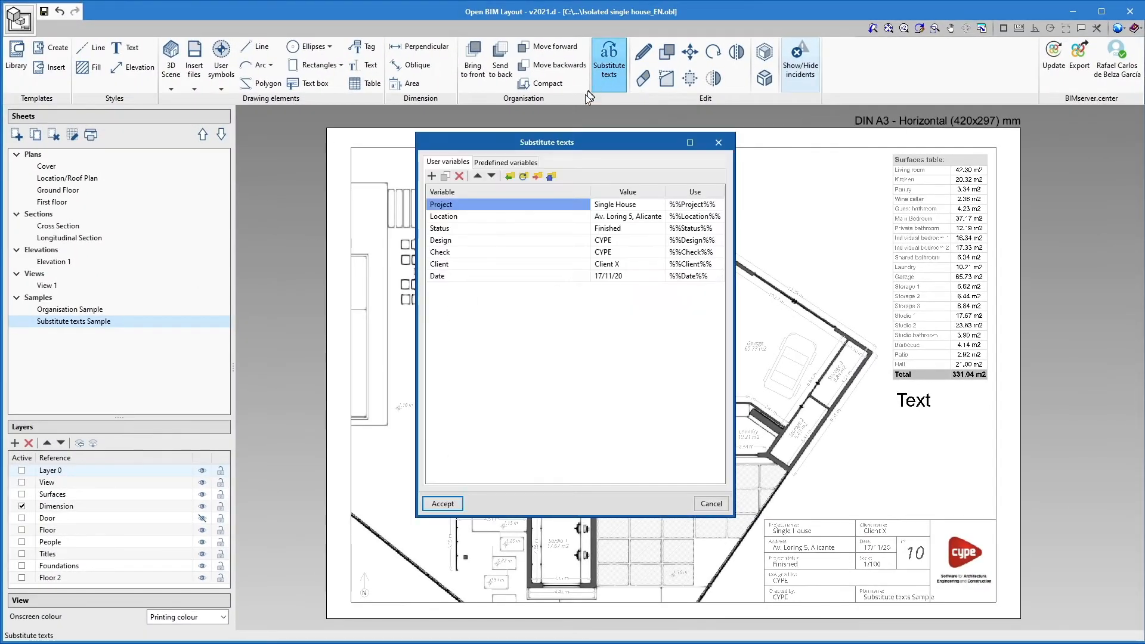
click(504, 162)
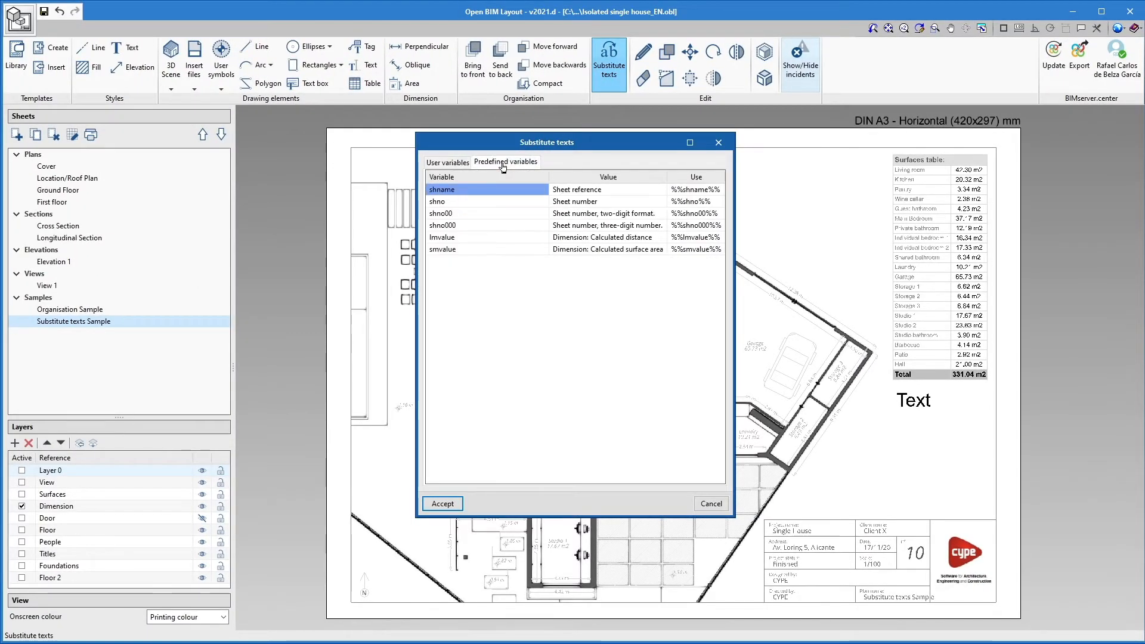
click(504, 203)
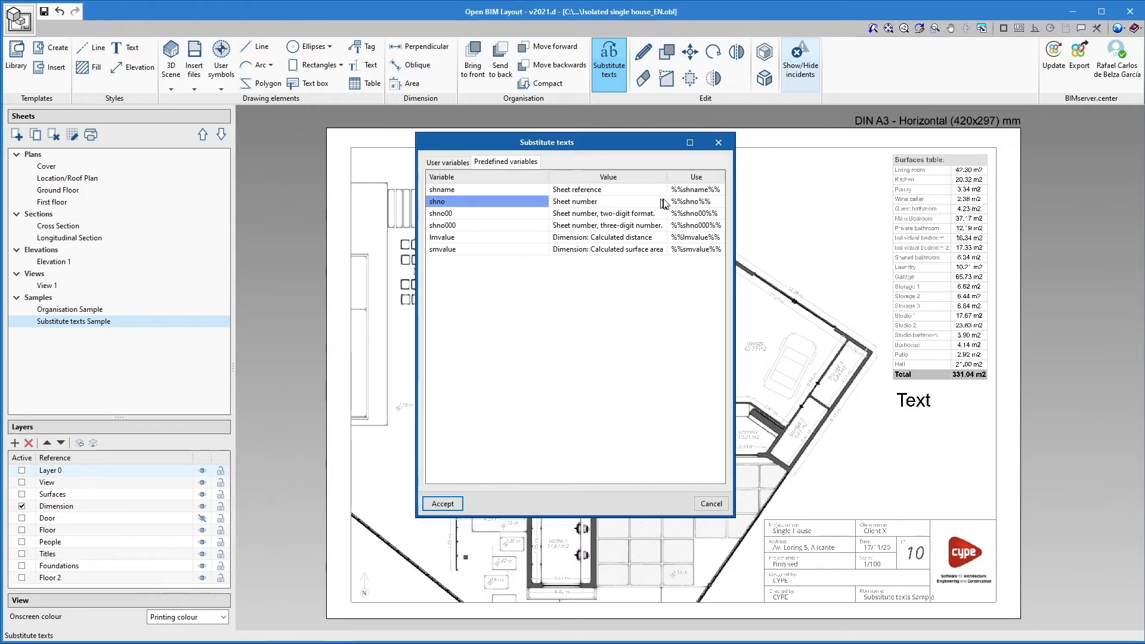
click(720, 205)
right_click(719, 204)
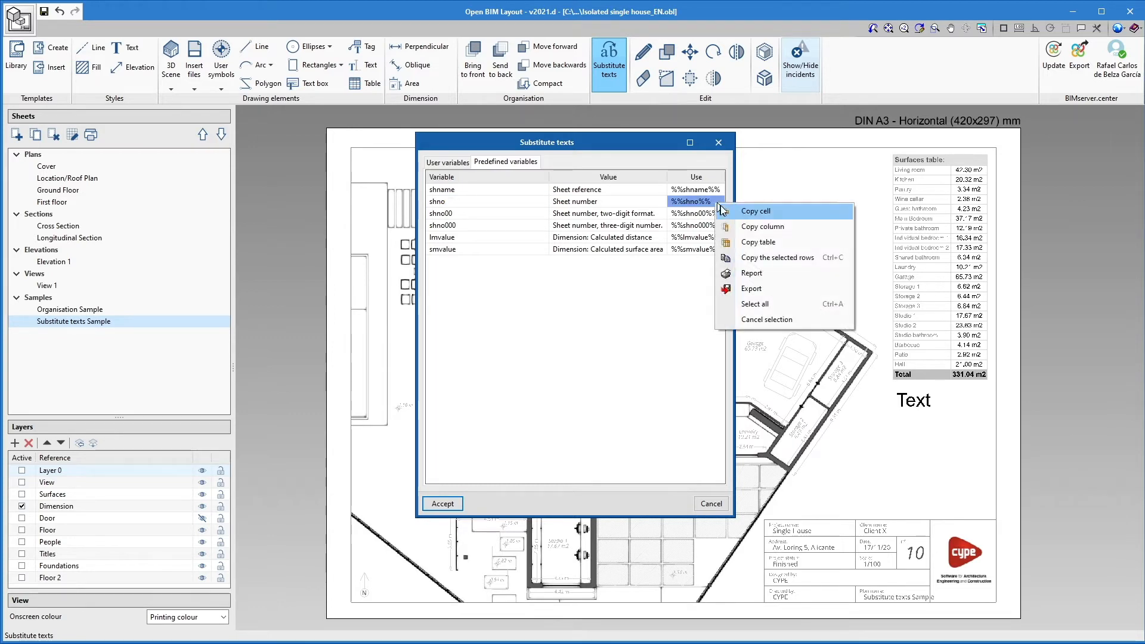
click(728, 211)
click(447, 501)
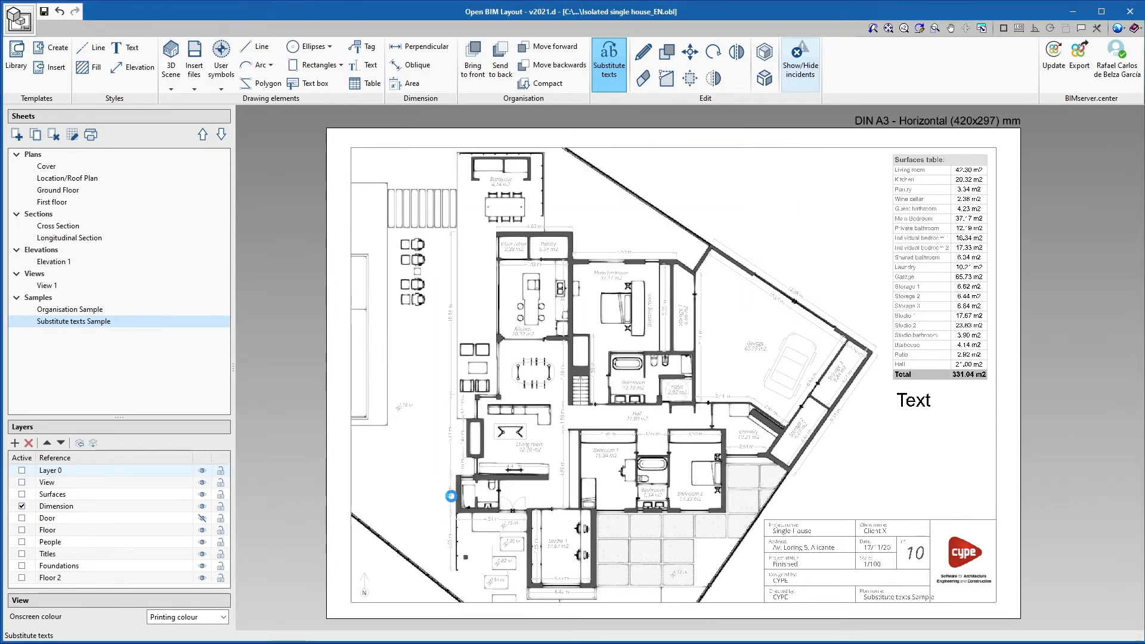
Edit the large text below the surfaces table, replacing its content with %%shno%%
click(647, 57)
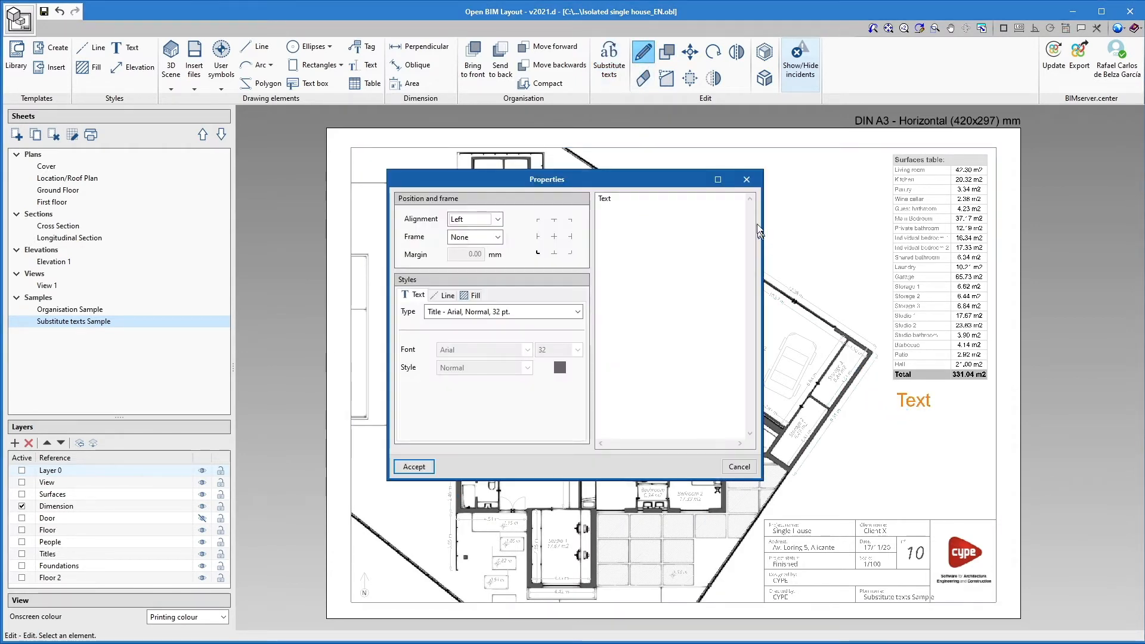
drag(620, 200, 584, 209)
key(ctrl+v)
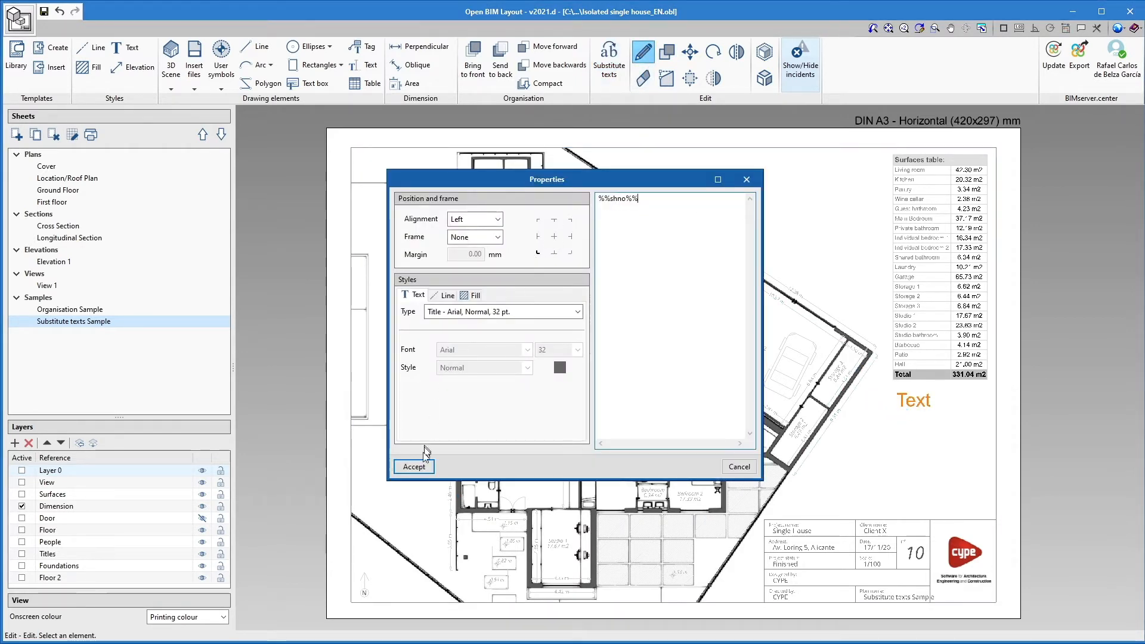
click(423, 467)
key(Escape)
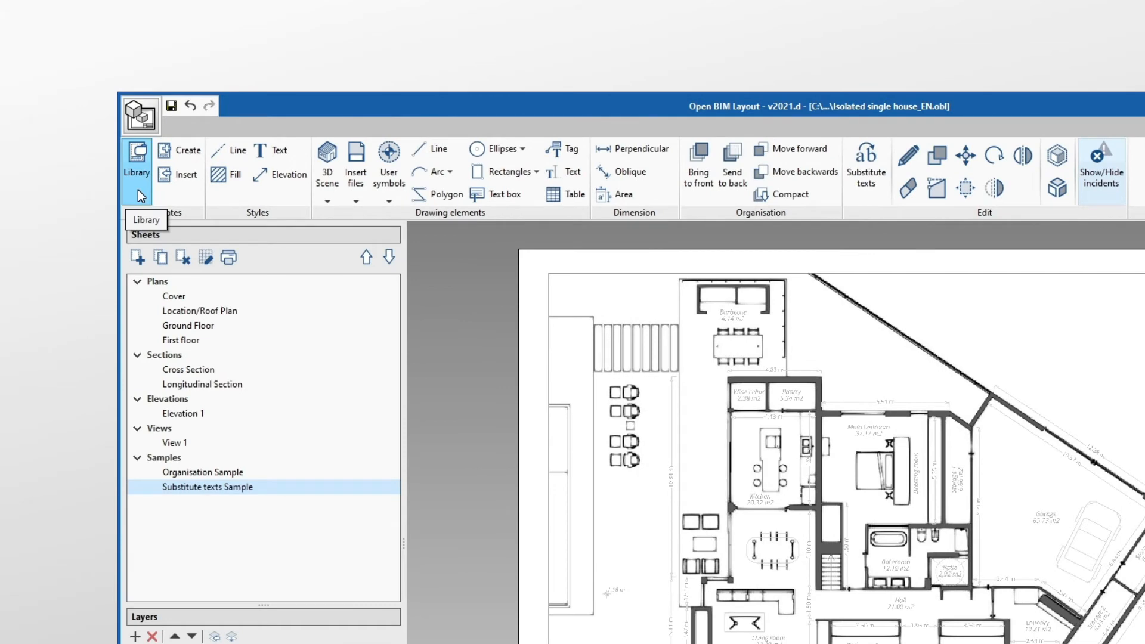
Examine the substitution variables in the title block of the DIN A3 template in the template library, and close the library
click(138, 190)
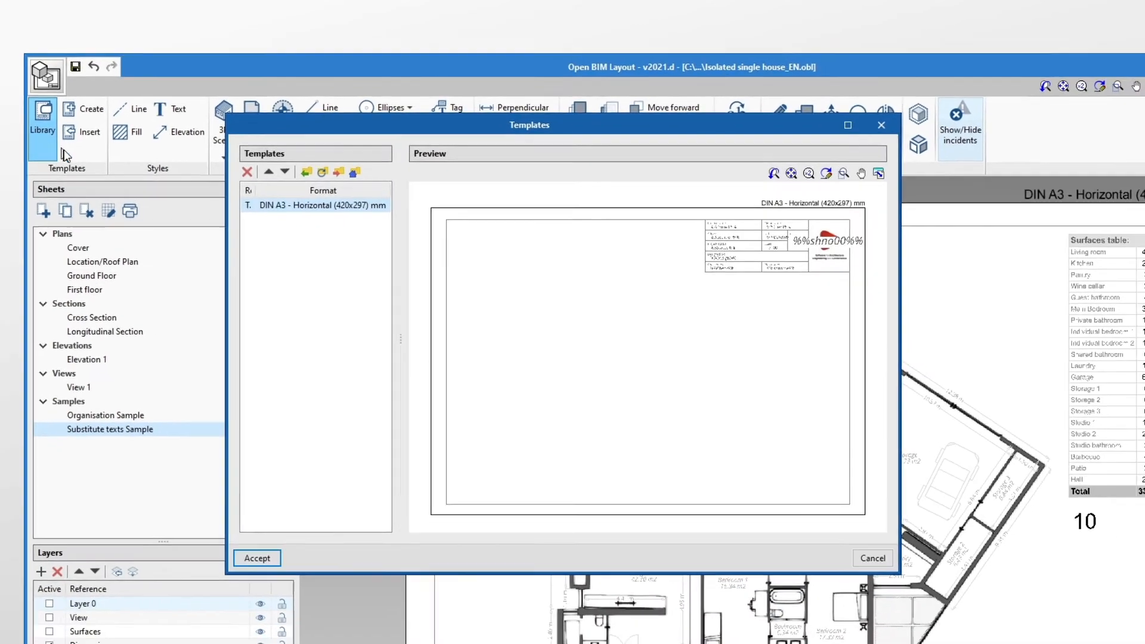
scroll(793, 325, up, 5)
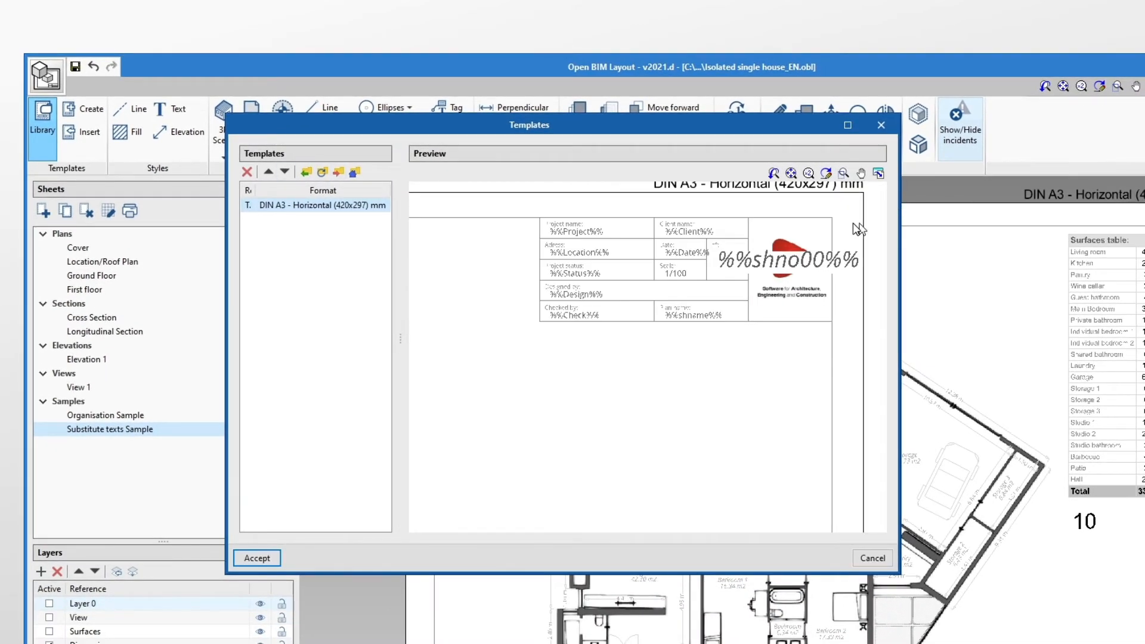
scroll(795, 327, up, 1)
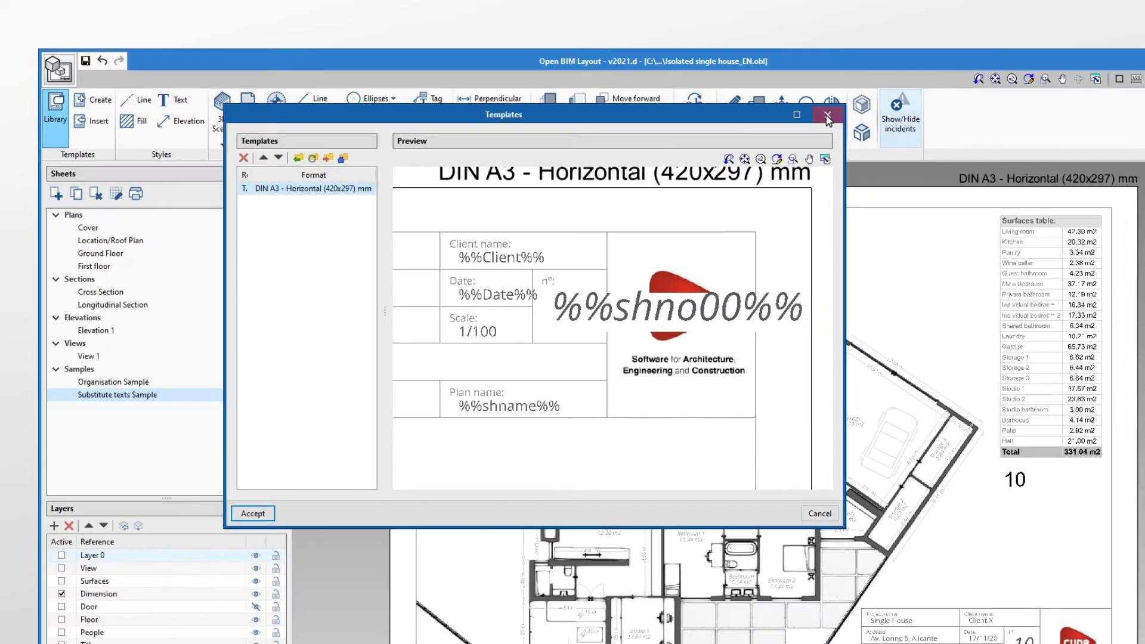
click(881, 125)
Check the line style properties of the tree beside the house on the Ground Floor sheet and accept them unchanged
scroll(927, 580, up, 1)
scroll(927, 580, up, 4)
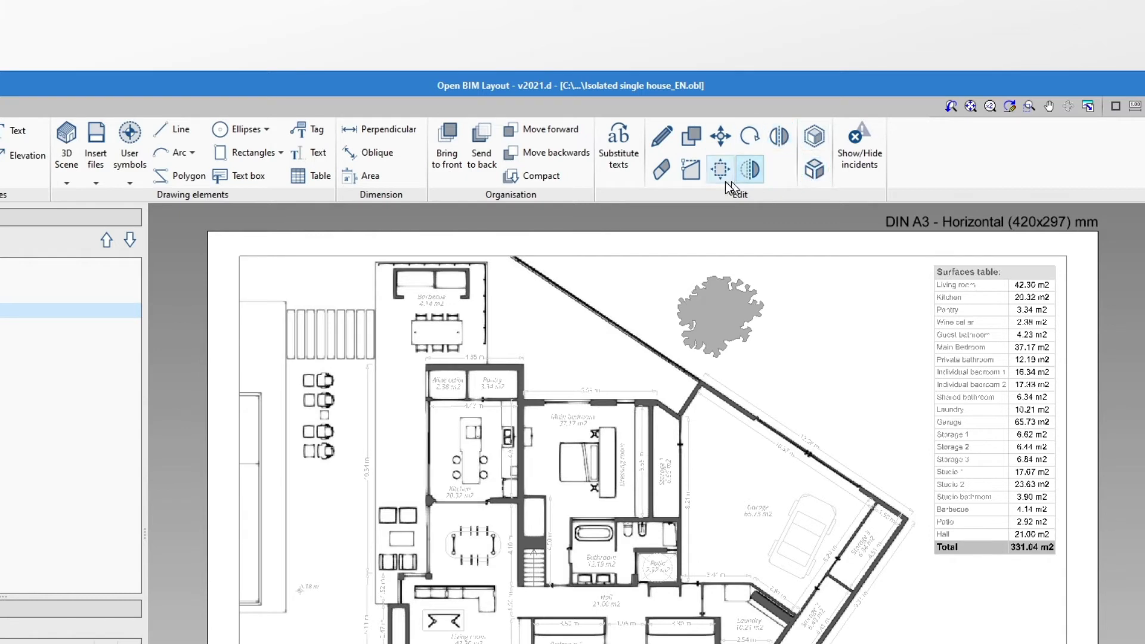
click(666, 148)
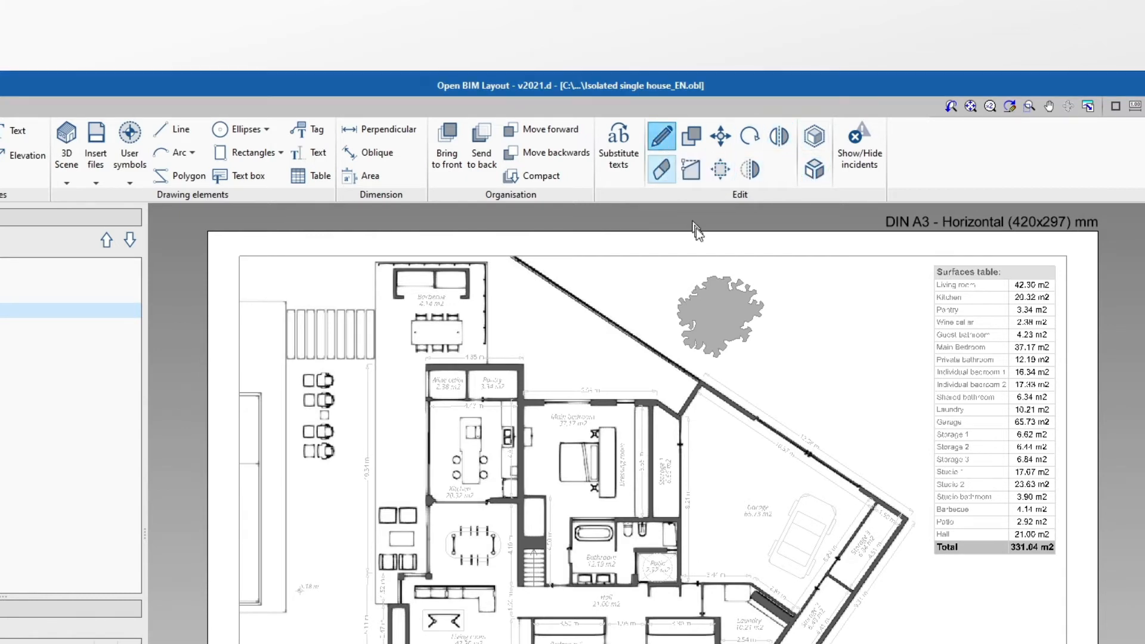
click(720, 276)
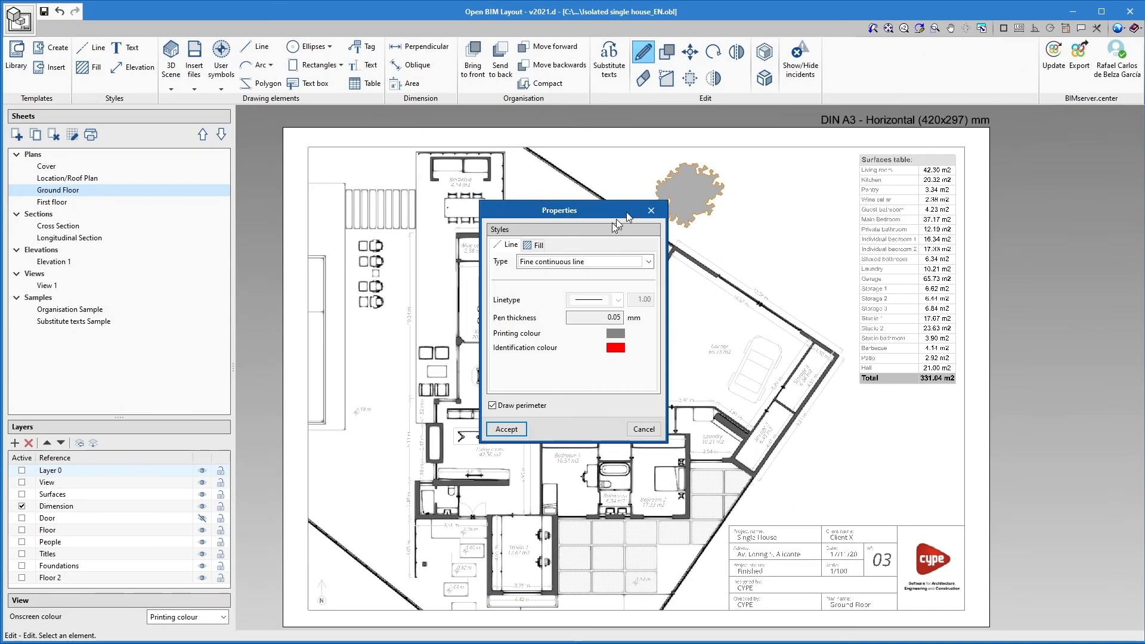
click(518, 432)
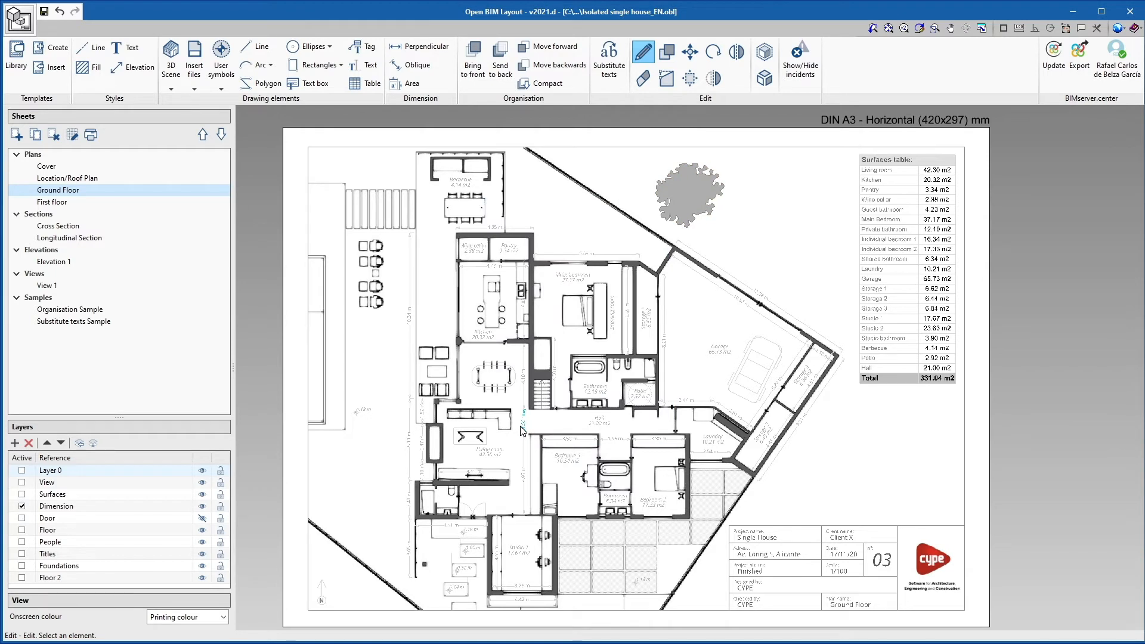
key(Escape)
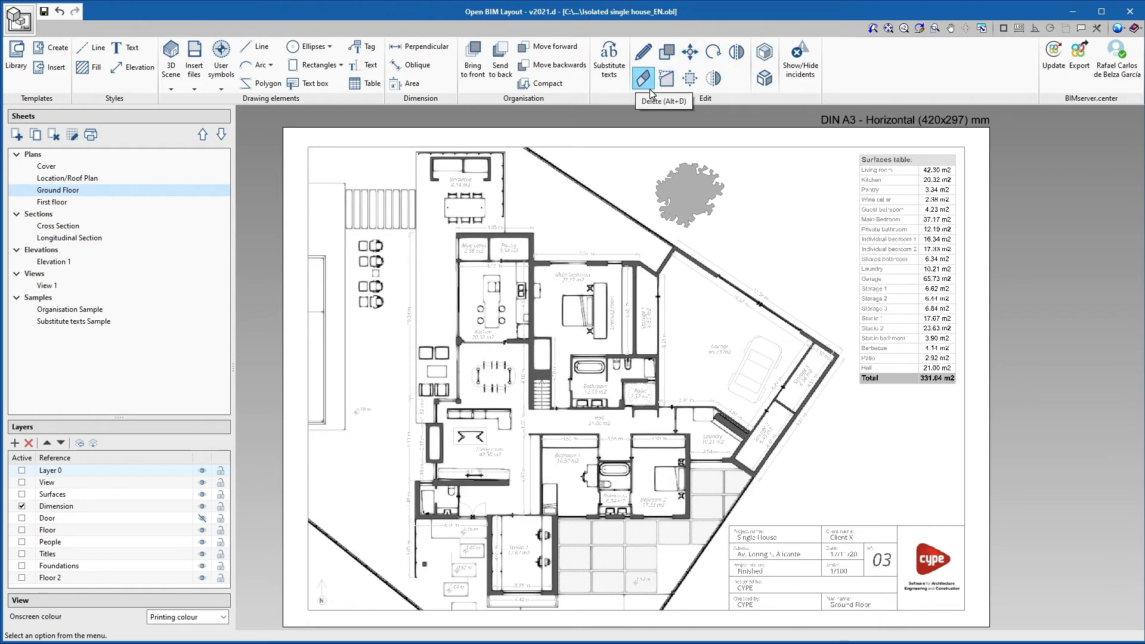
Copy the tree into the empty area between the original tree and the surfaces table
click(667, 52)
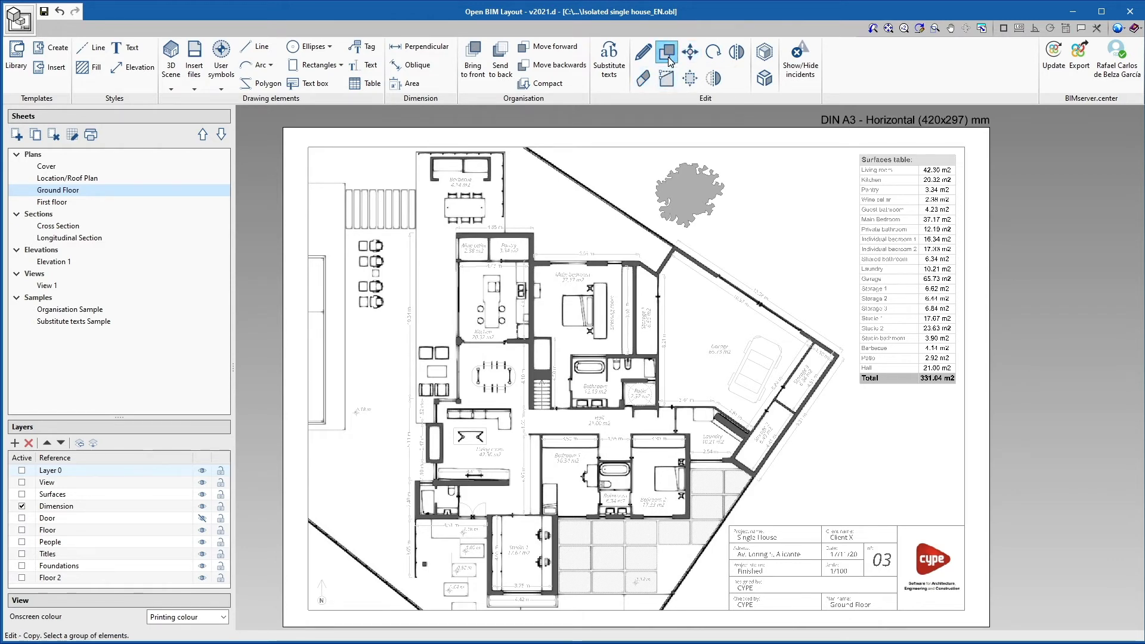
click(691, 170)
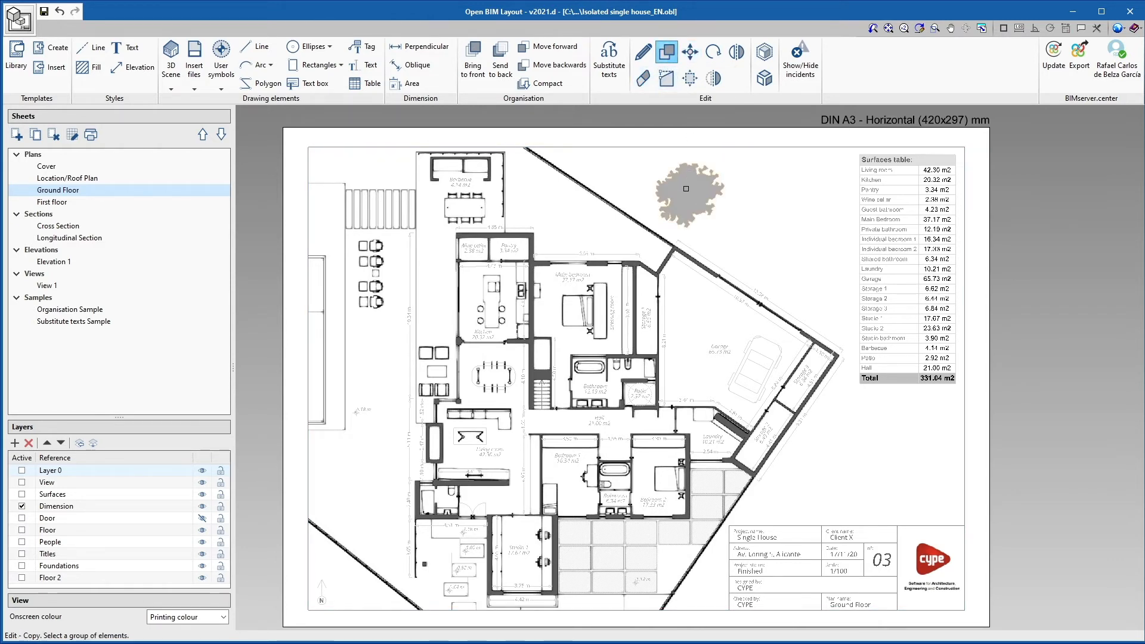
right_click(684, 195)
click(684, 195)
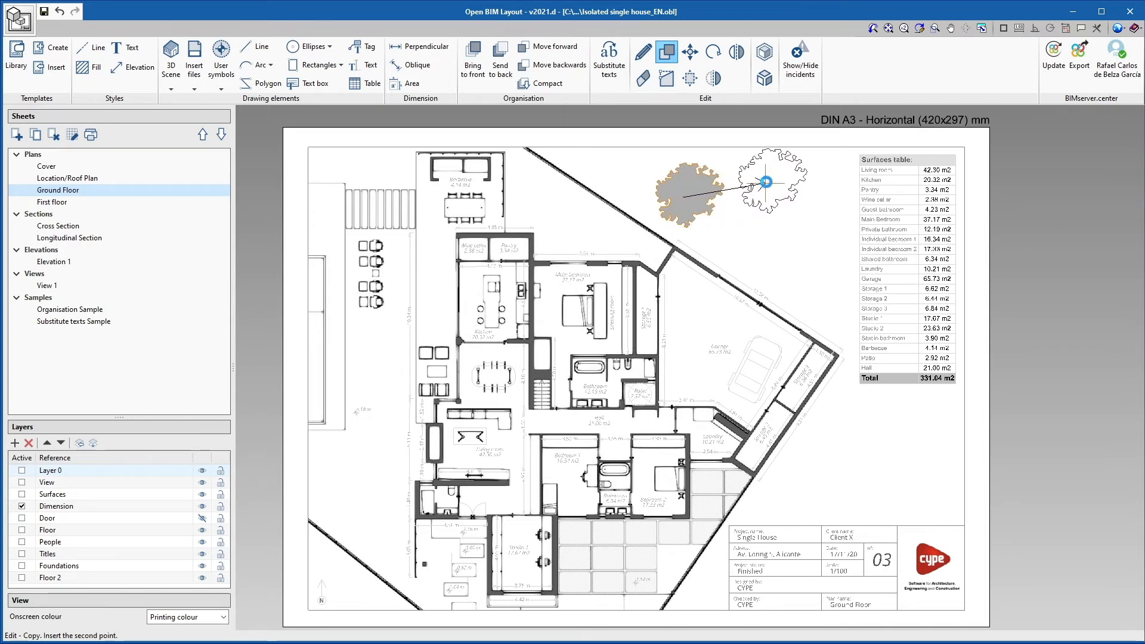
click(767, 182)
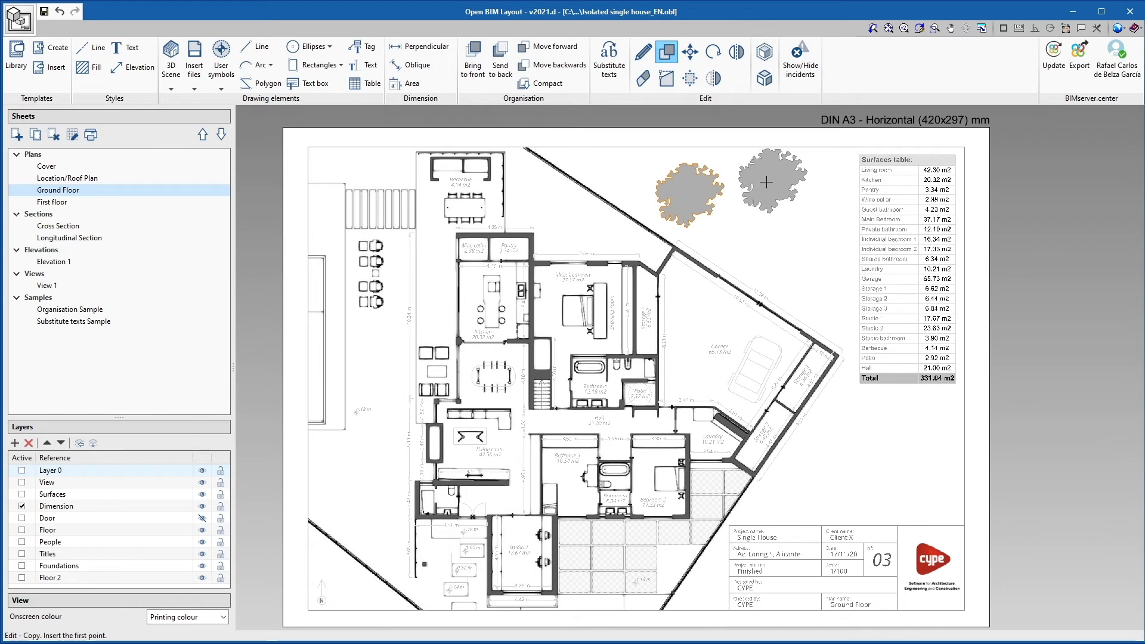
right_click(767, 181)
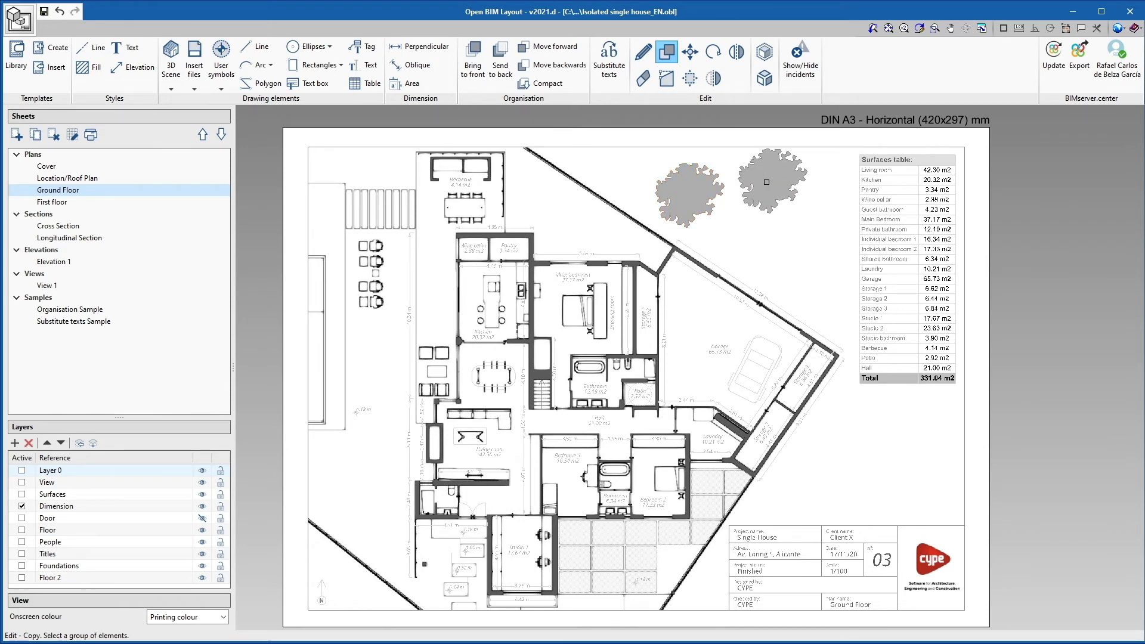
Redesign the copied tree by pulling in a corner of its frame to shrink it to about half size
click(690, 87)
click(775, 165)
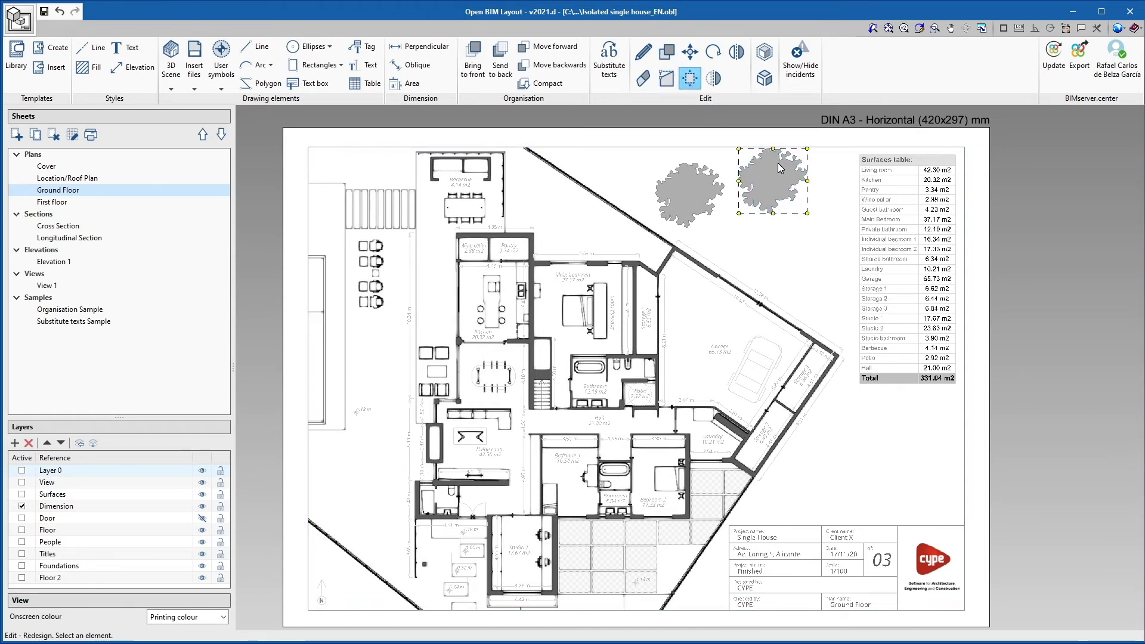
drag(809, 214, 755, 188)
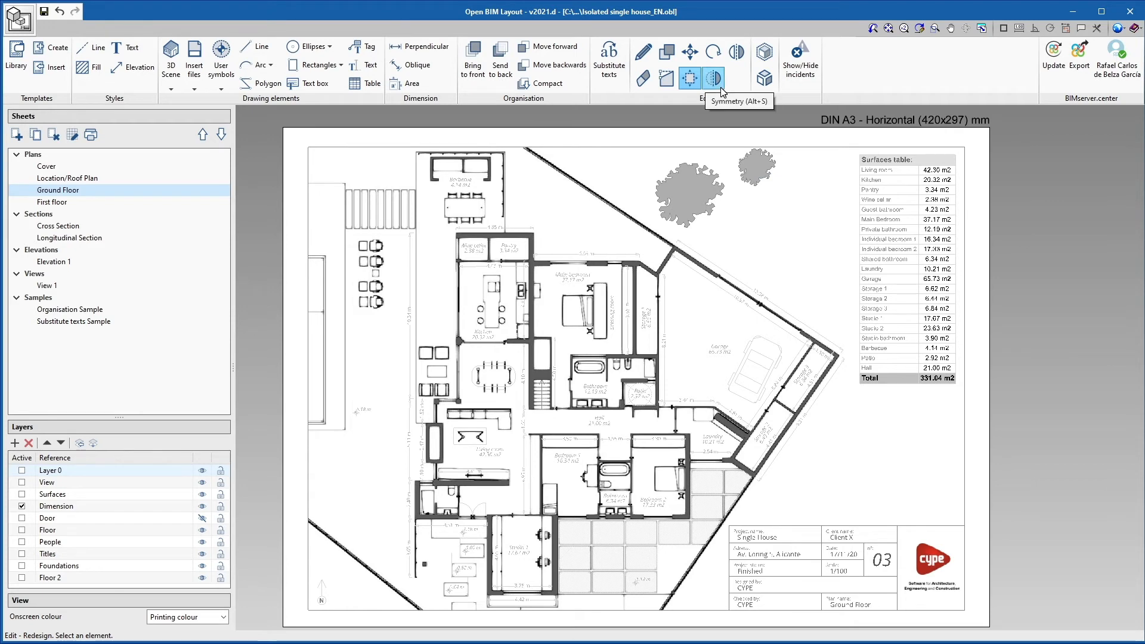
Copy both trees with symmetry about a diagonal axis running just above them, across the sheet's upper edge
click(738, 62)
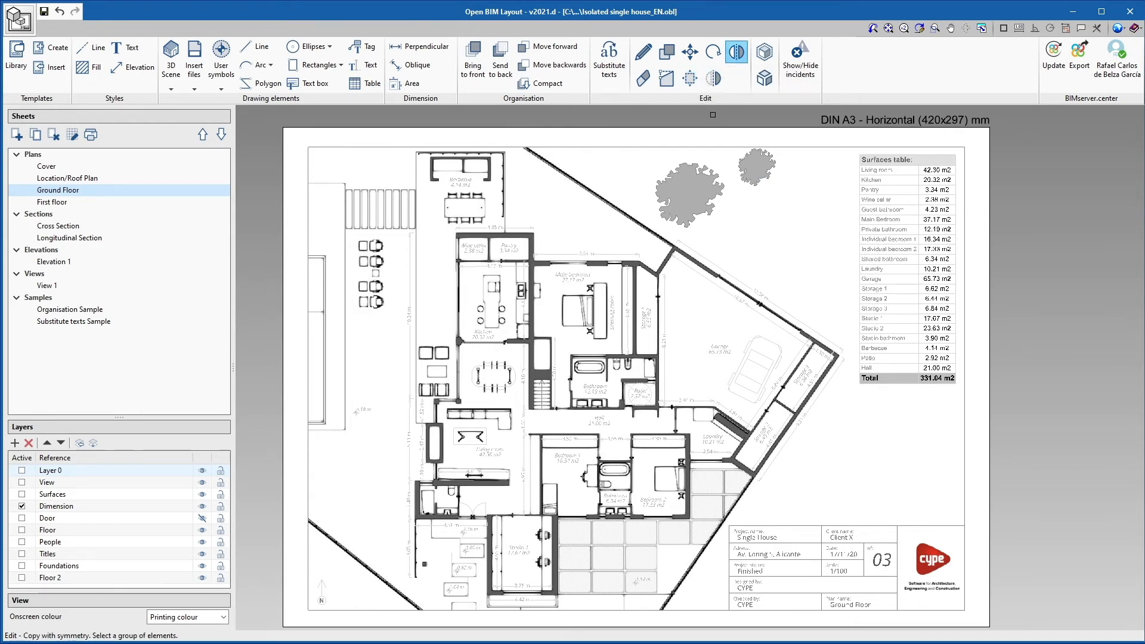
click(701, 167)
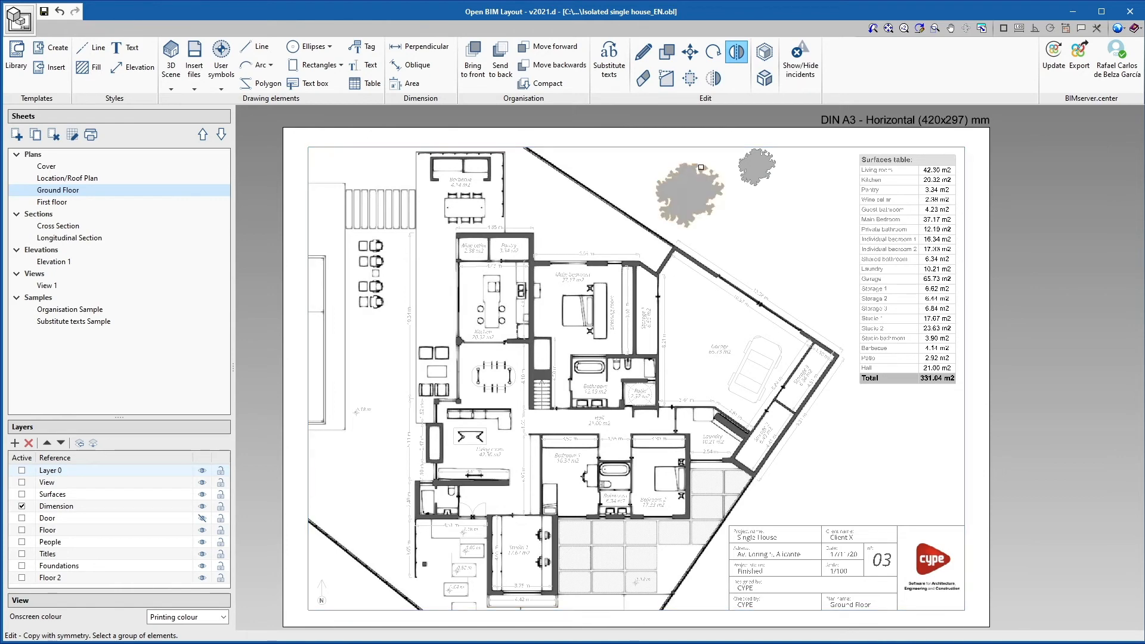
click(741, 168)
scroll(675, 246, down, 1)
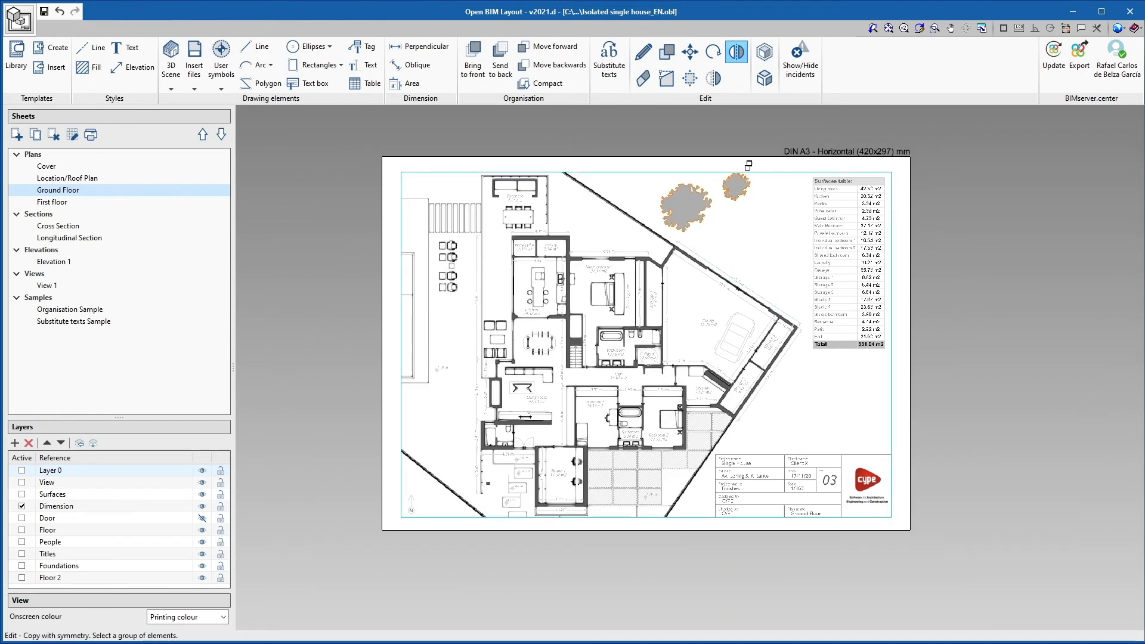
right_click(704, 165)
click(640, 200)
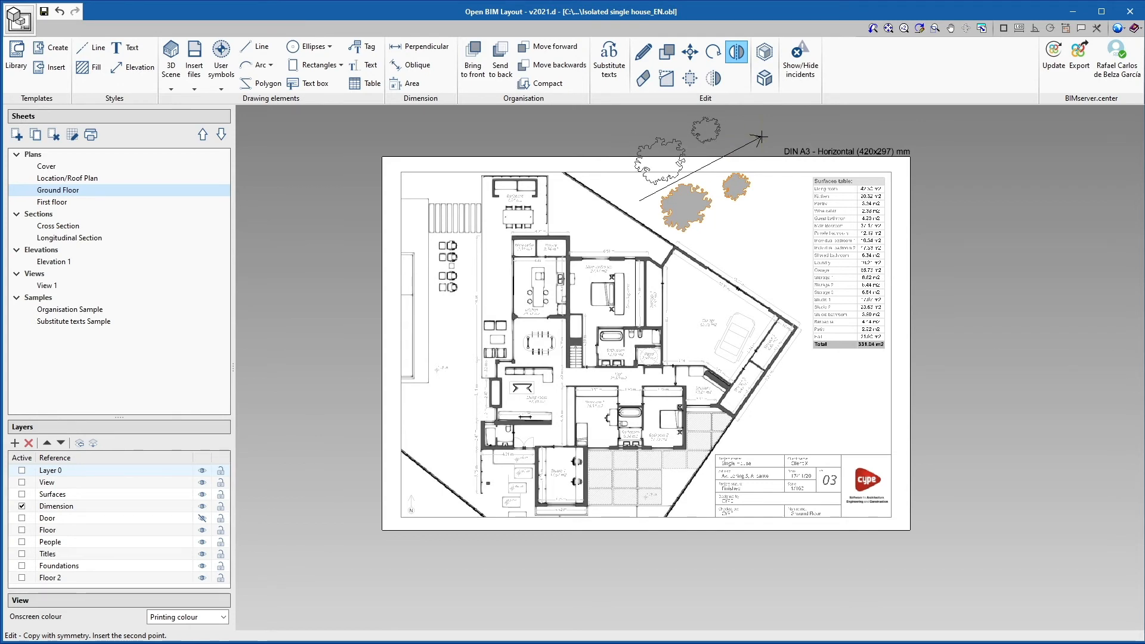
click(735, 154)
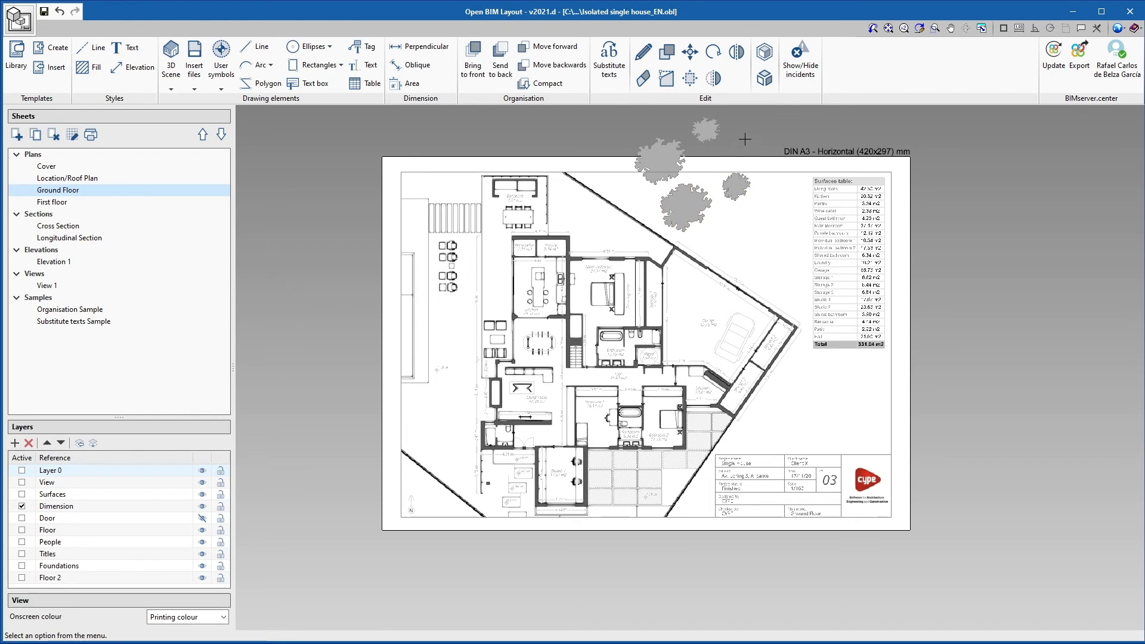
scroll(745, 139, up, 2)
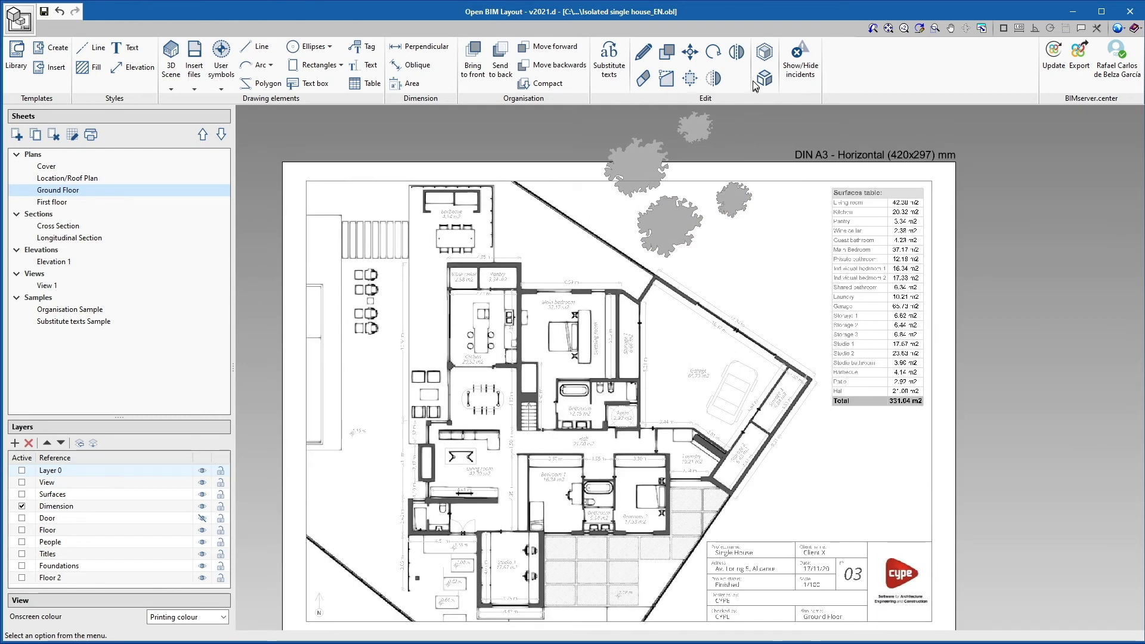
Group the four trees around the upper edge of the Ground Floor sheet into one element
click(764, 53)
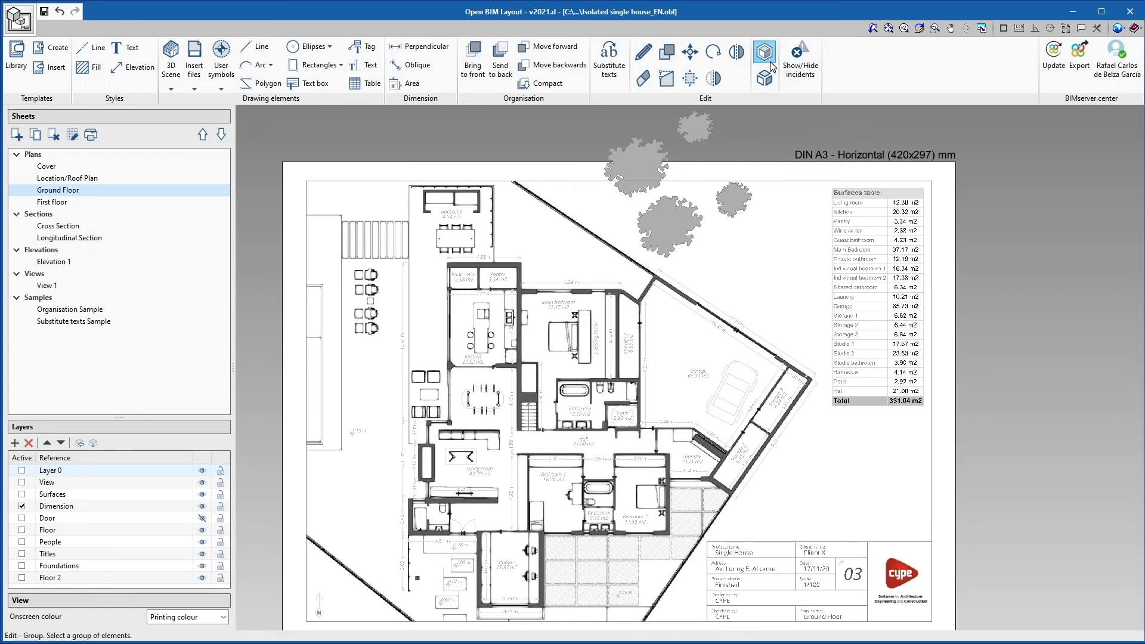
scroll(695, 166, down, 2)
drag(604, 116, 764, 247)
click(764, 248)
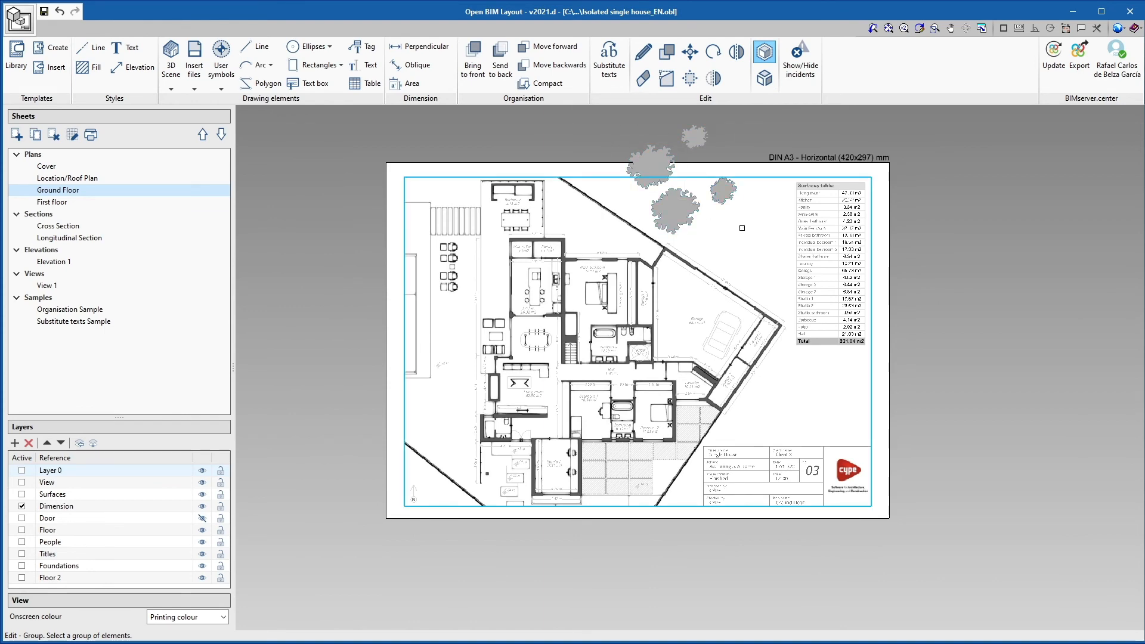
key(Escape)
scroll(737, 202, up, 2)
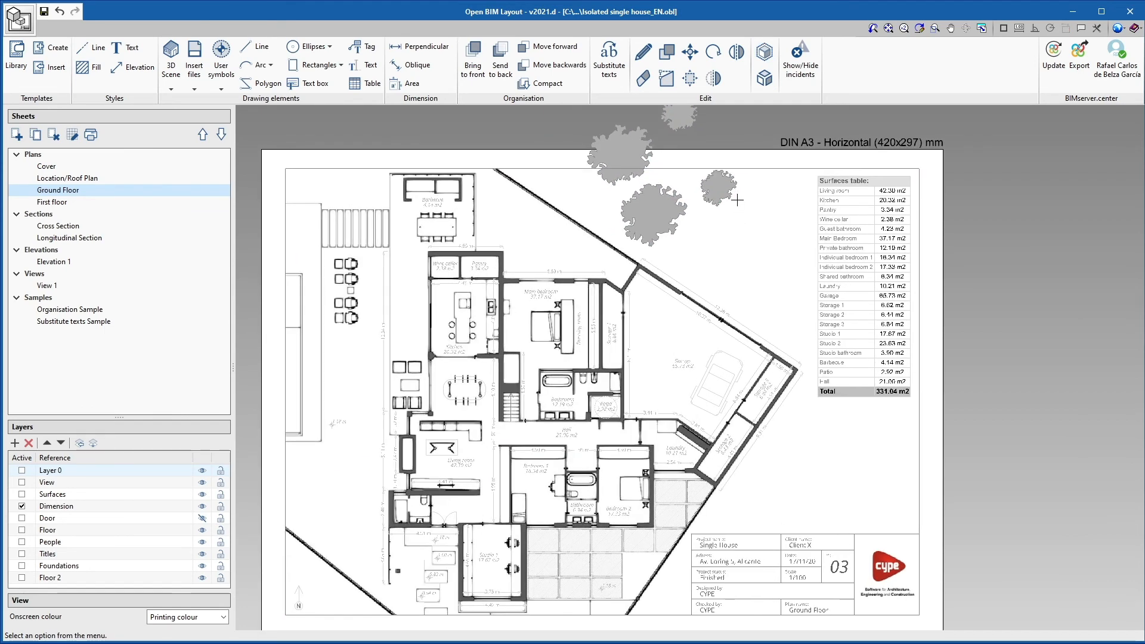
Move the tree group down and to the right towards the surfaces table, leaving the uppermost tree across the sheet's upper edge
middle_drag(719, 221, 715, 249)
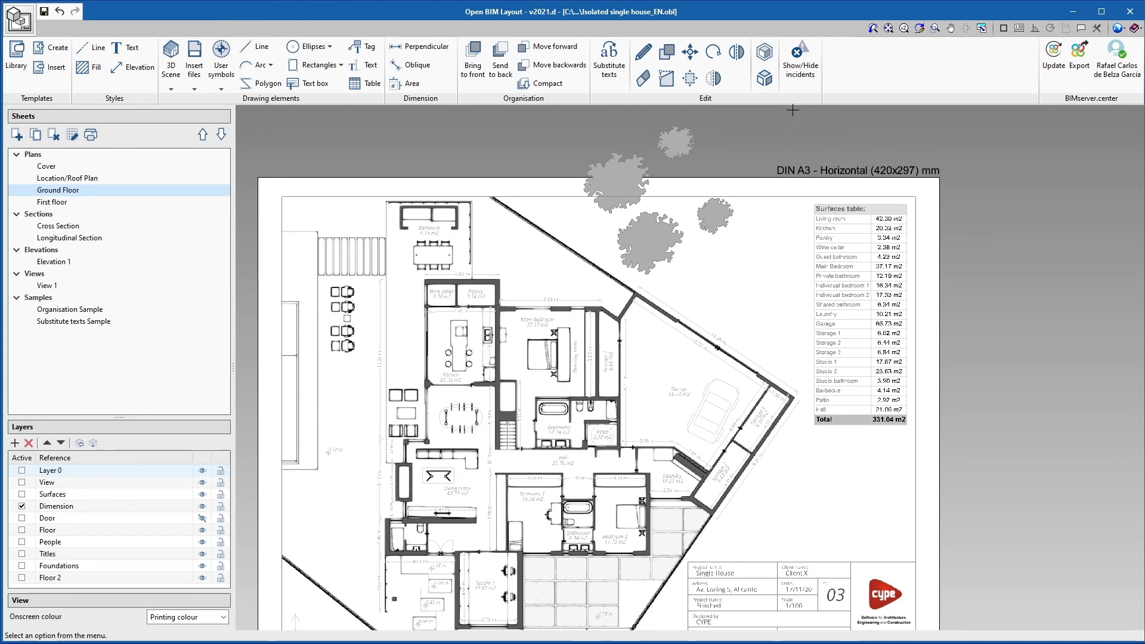
click(690, 52)
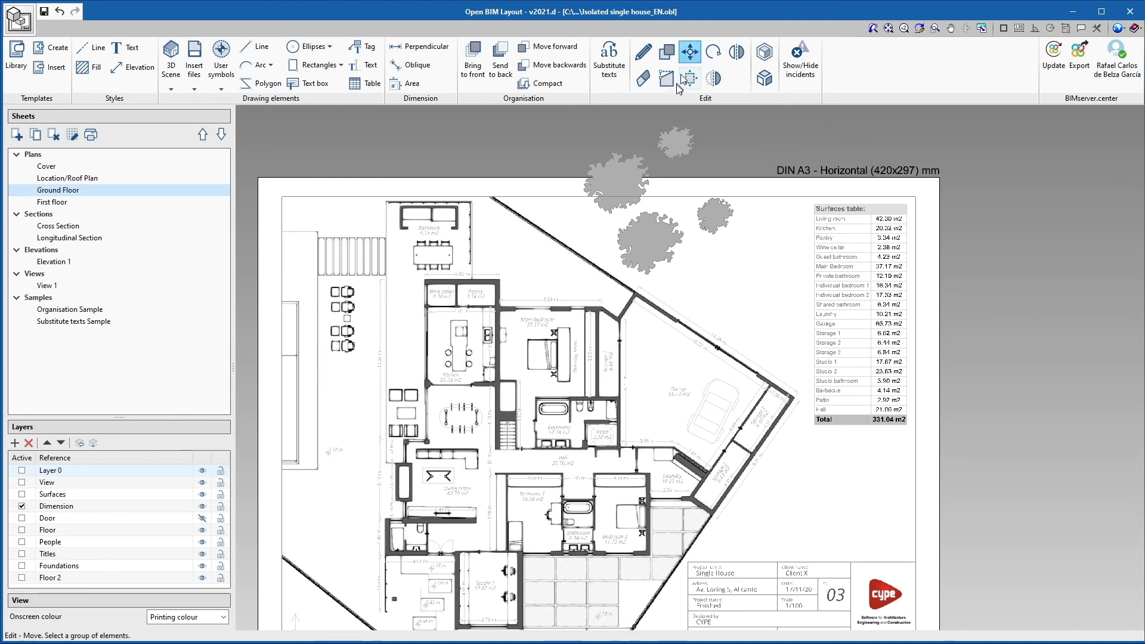
click(674, 151)
click(669, 171)
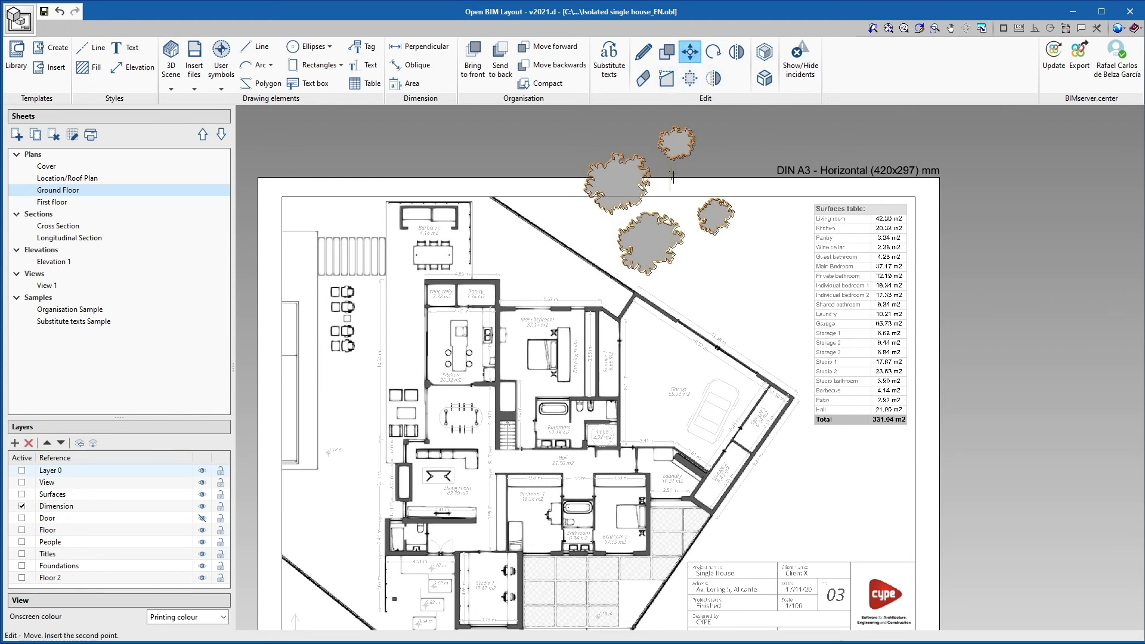
click(723, 212)
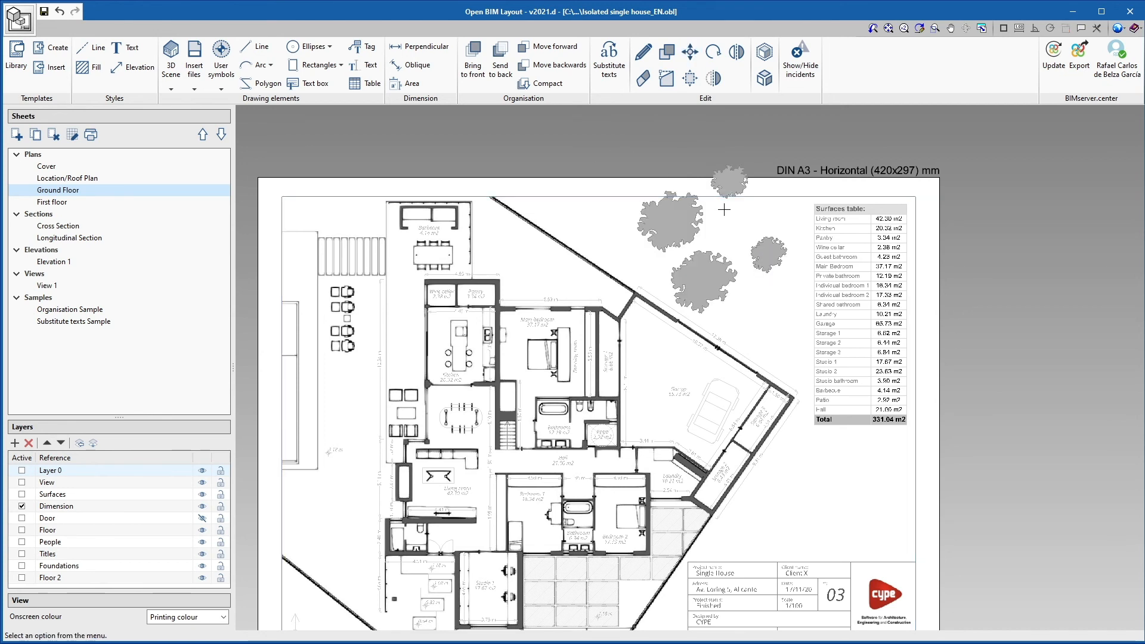
Show the incidents on the sheet and read the error description at the marker among the trees
click(809, 87)
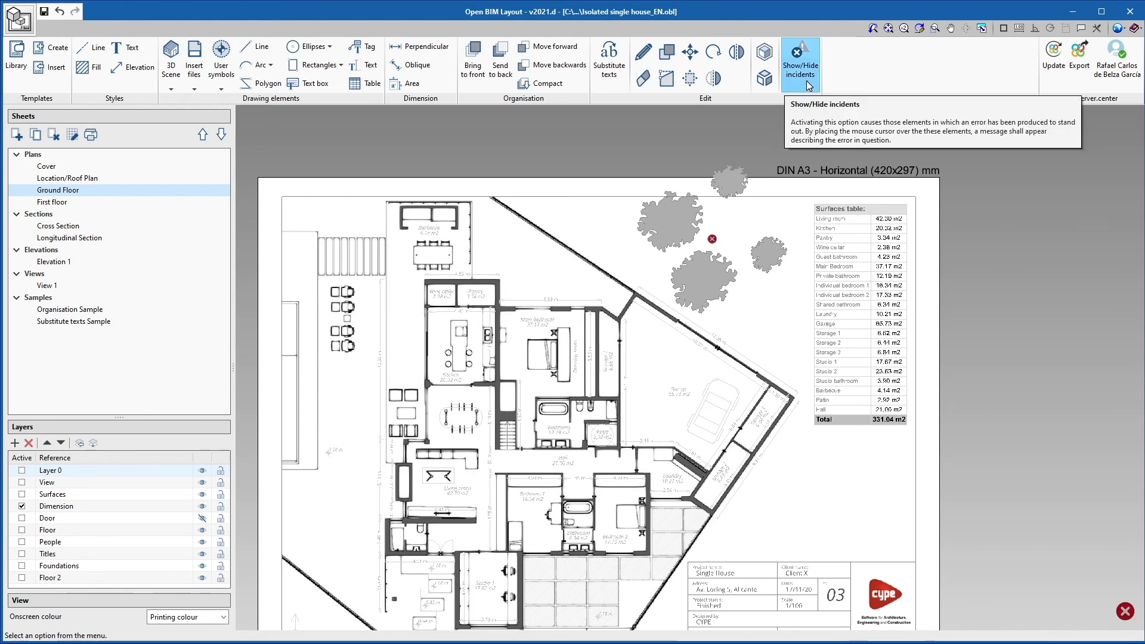
mouse_move(713, 238)
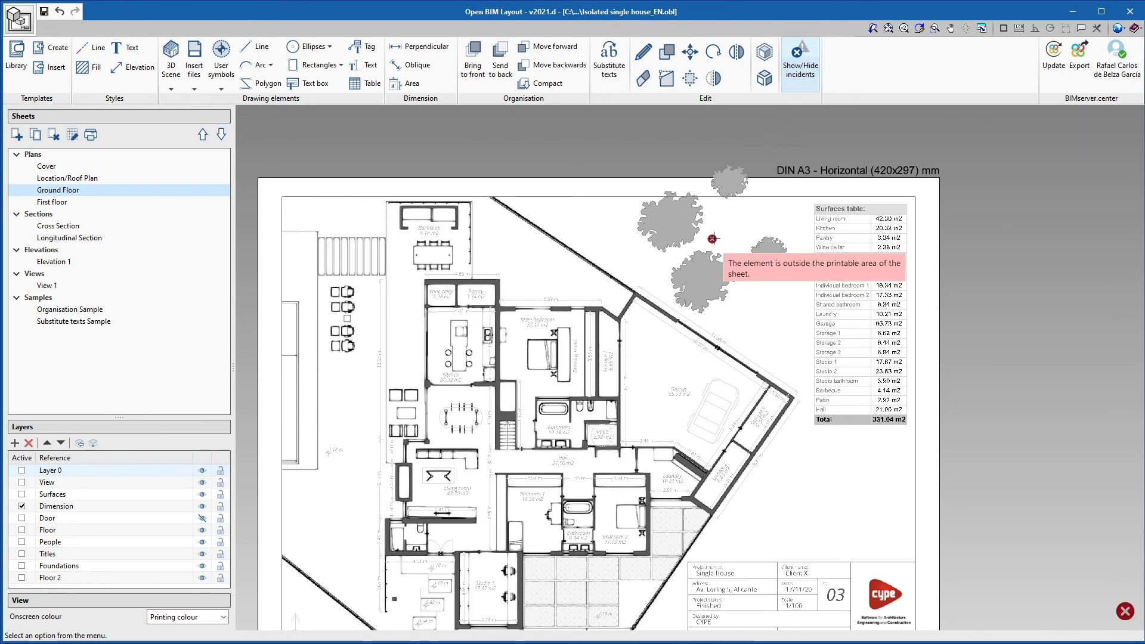